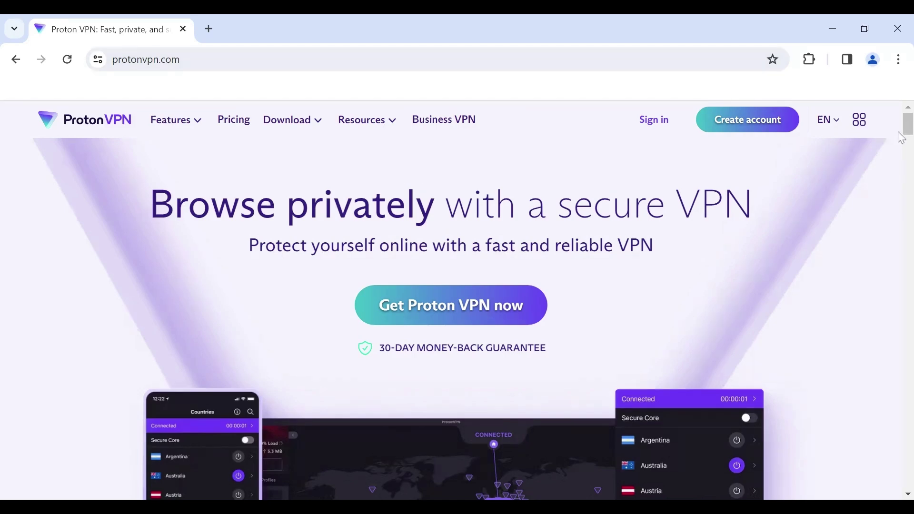
scroll(909, 134, "down", 2)
scroll(457, 318, "down", 2)
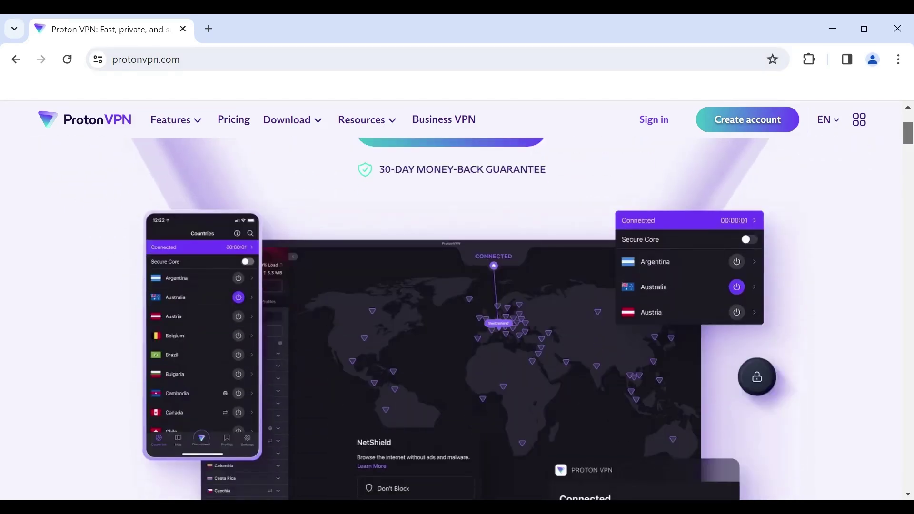
scroll(457, 319, "down", 3)
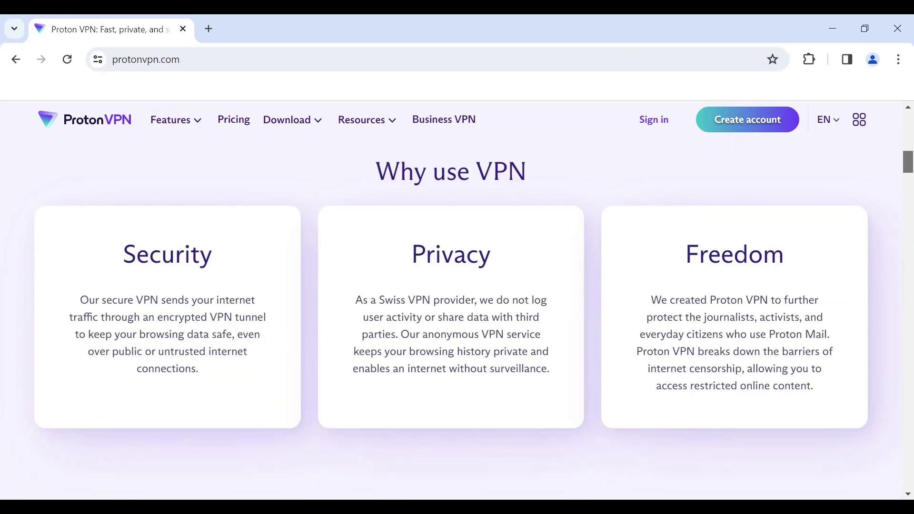
scroll(875, 198, "down", 3)
scroll(875, 199, "down", 2)
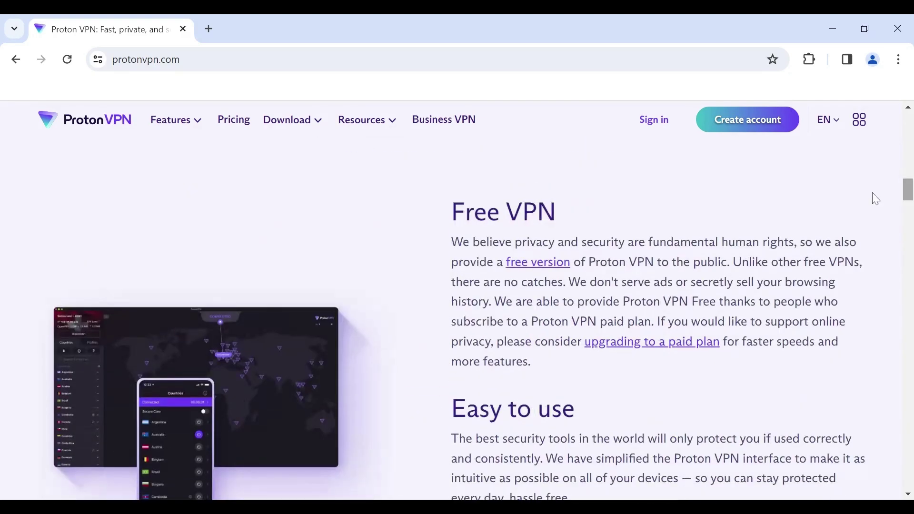
- Highlight the Free VPN heading and the three free countries (NL, US, JP) feature
left_click_drag(451, 211, 557, 213)
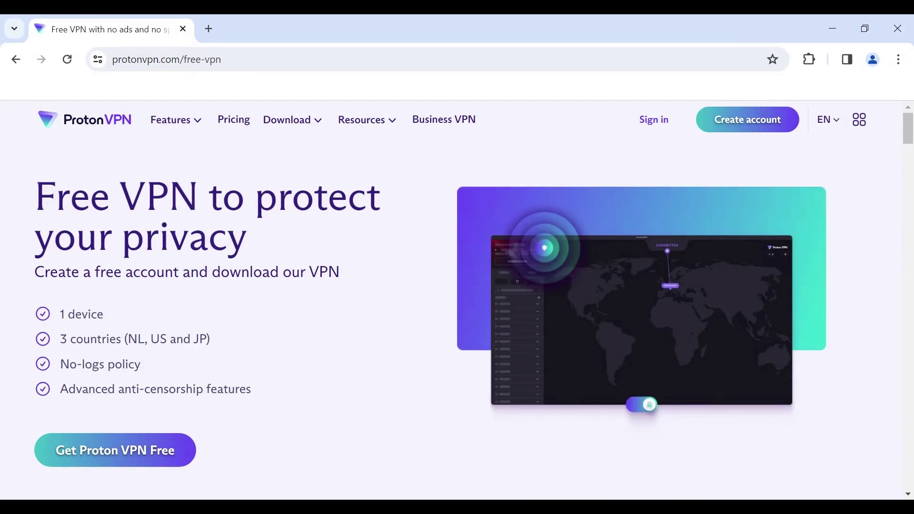
left_click_drag(61, 340, 220, 342)
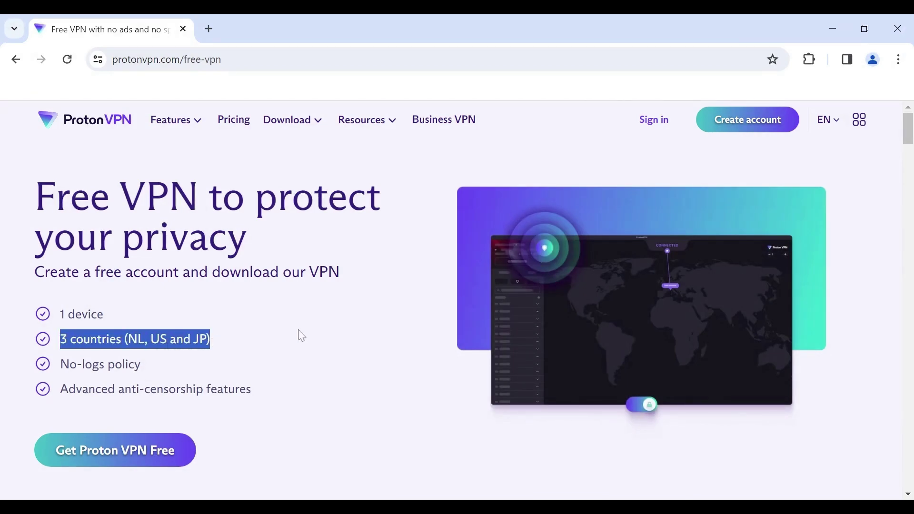
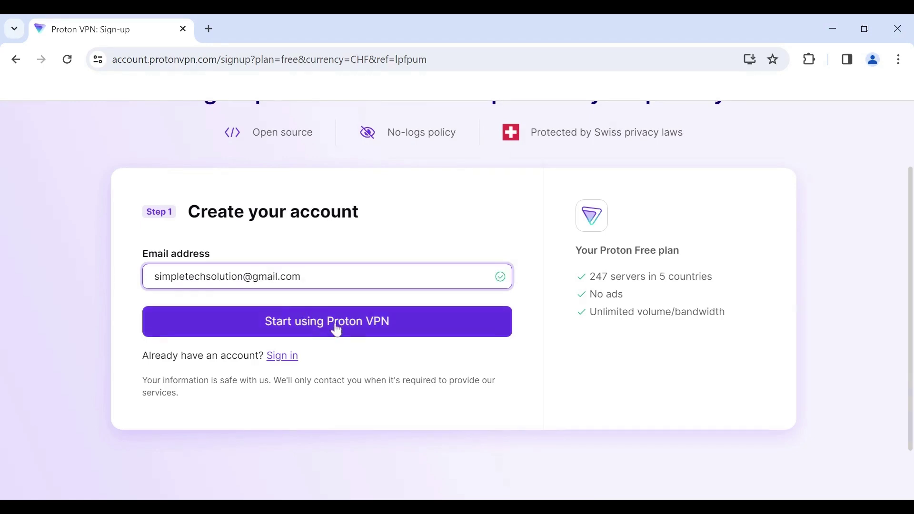
- Verify the emailed code, save the new account password, and download the Windows app
left_click(365, 336)
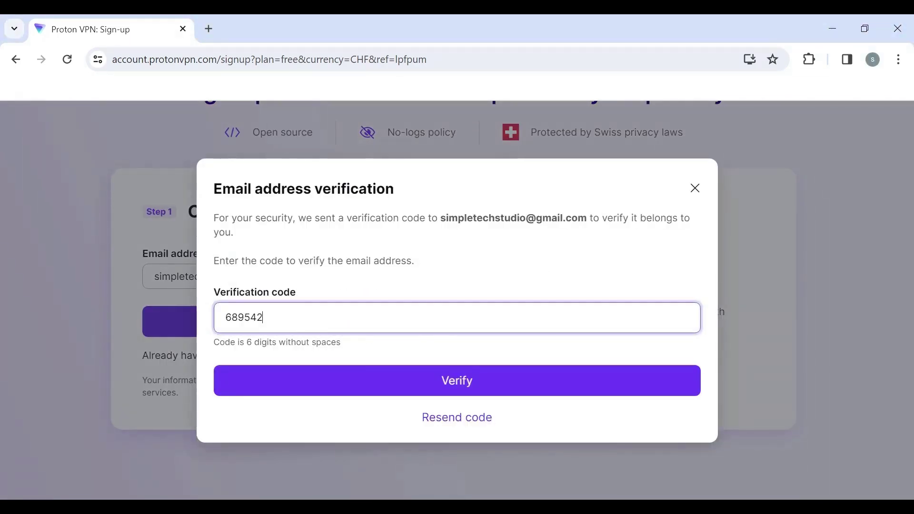
left_click(485, 391)
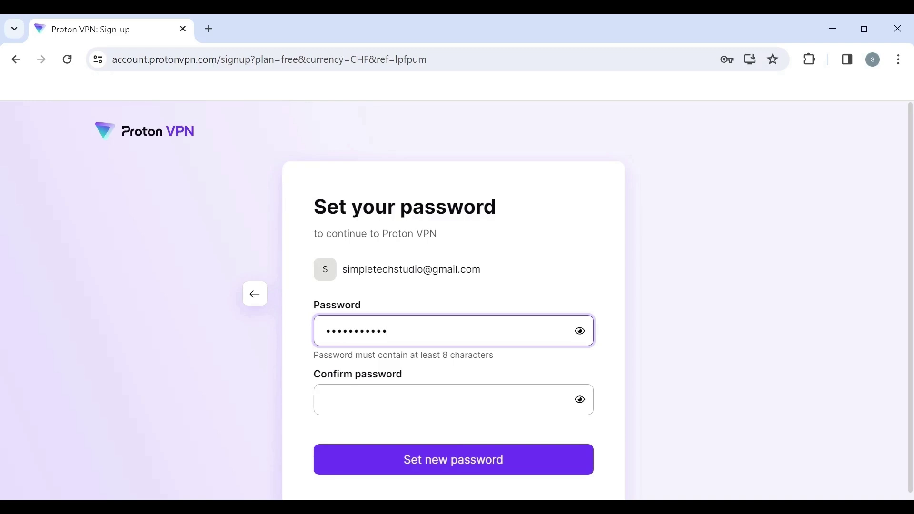
key("Tab")
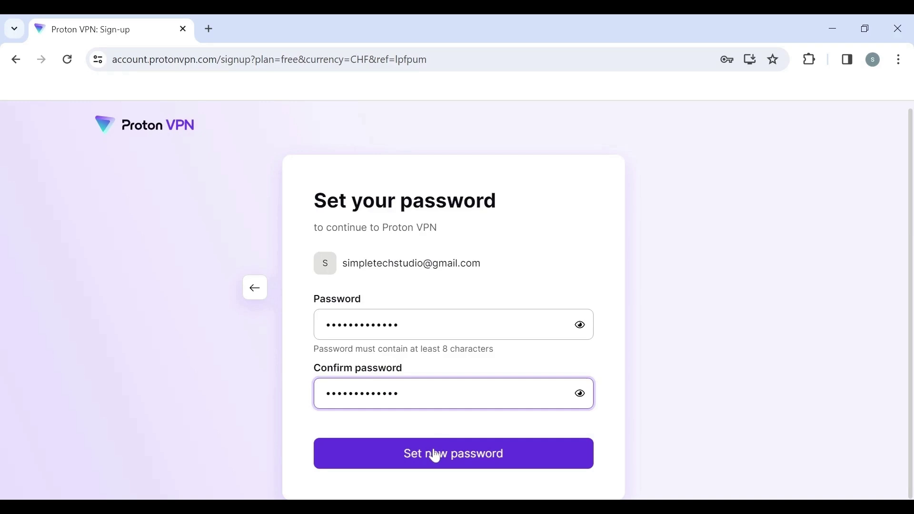
left_click(432, 453)
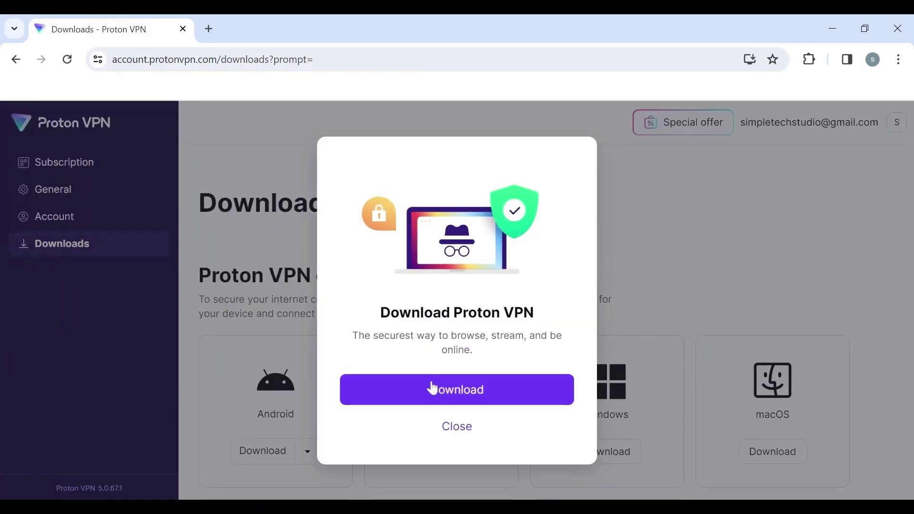
left_click(421, 402)
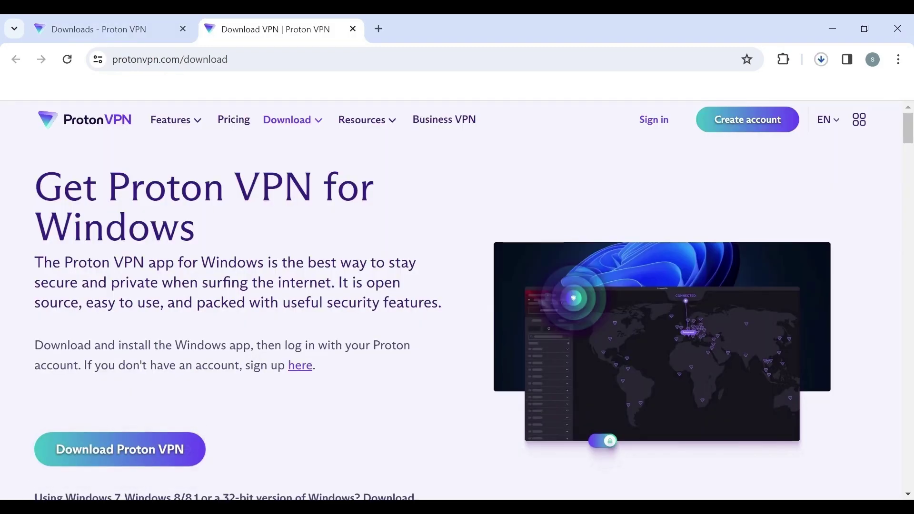
key("ctrl+shift+Tab")
scroll(883, 264, "down", 1)
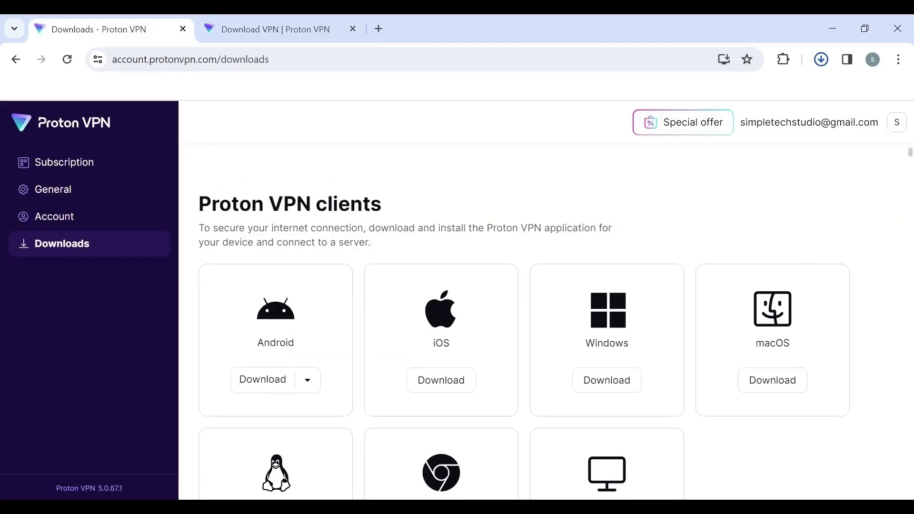
scroll(854, 229, "down", 1)
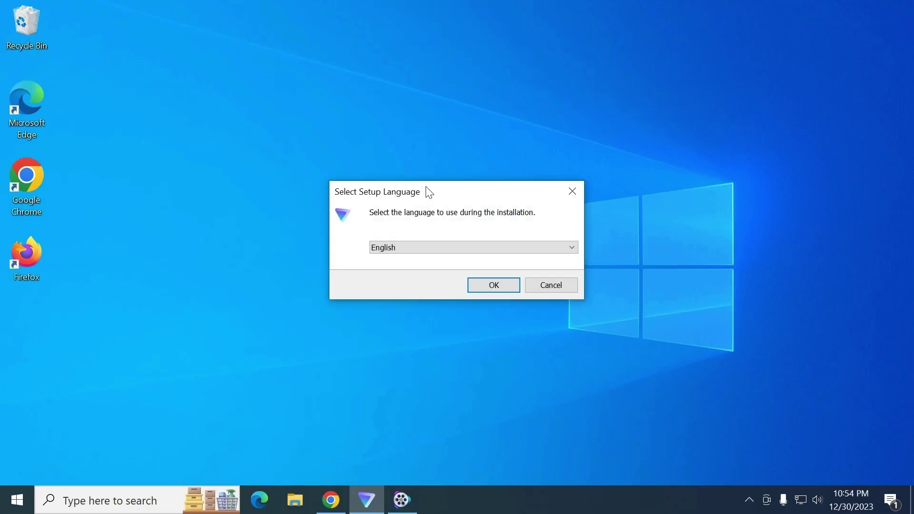
- Install Proton VPN in English with the default install folder and Start Menu folder
left_click_drag(426, 192, 409, 63)
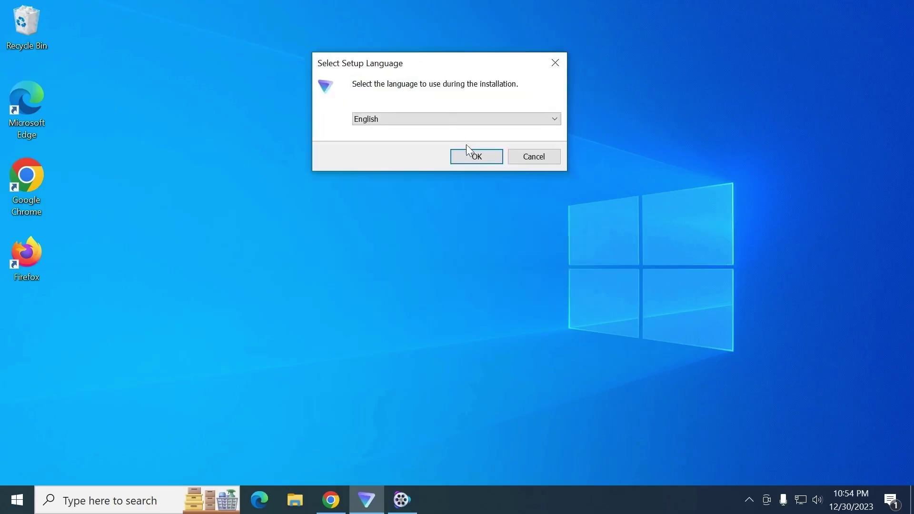
left_click(469, 160)
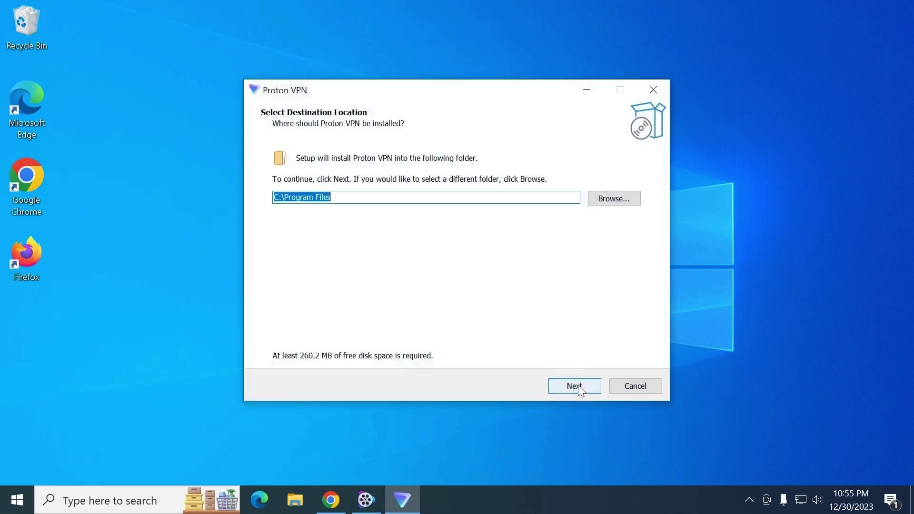
left_click(577, 387)
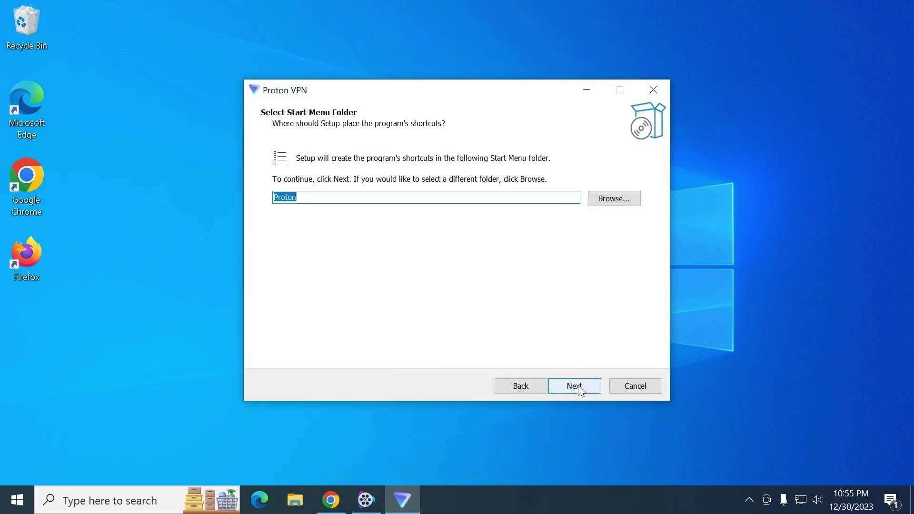
left_click(578, 386)
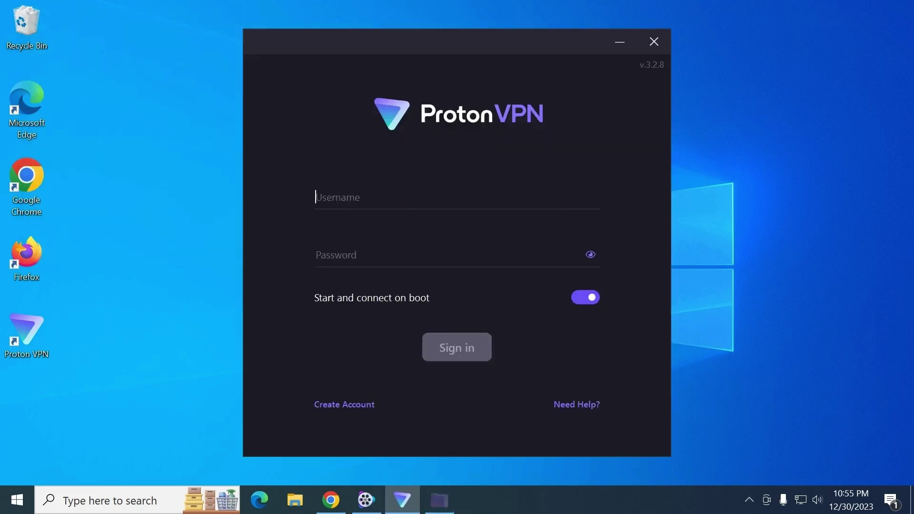
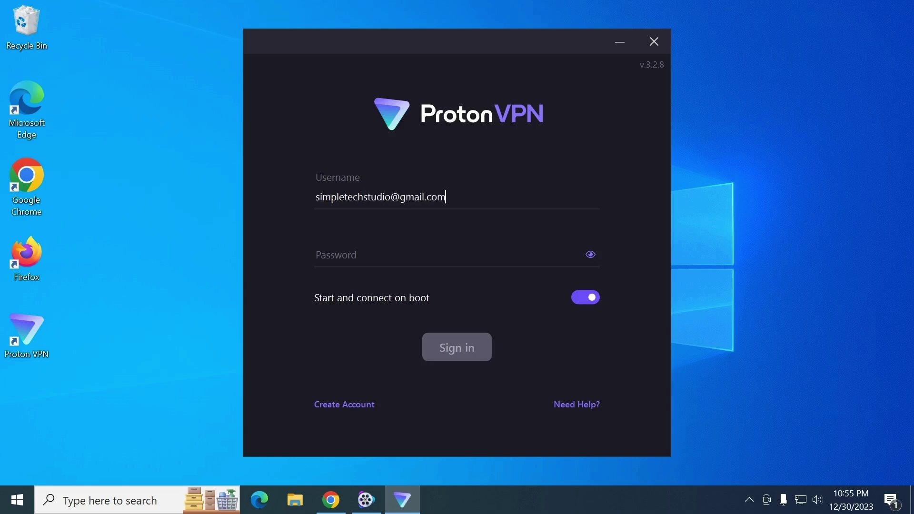
- Sign in, skip the welcome tour, and Quick Connect to free Japan server JP-FREE#186003
key("Tab")
type("a")
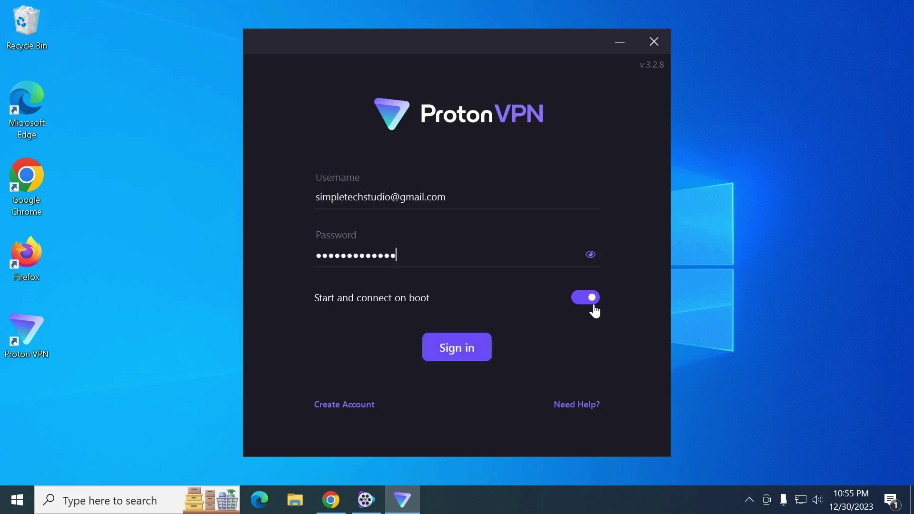
left_click(445, 348)
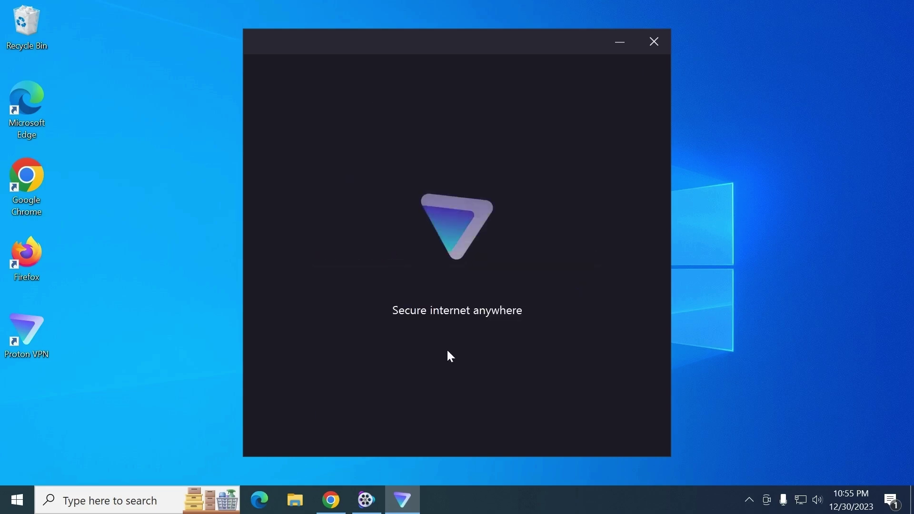
left_click_drag(445, 78, 451, 32)
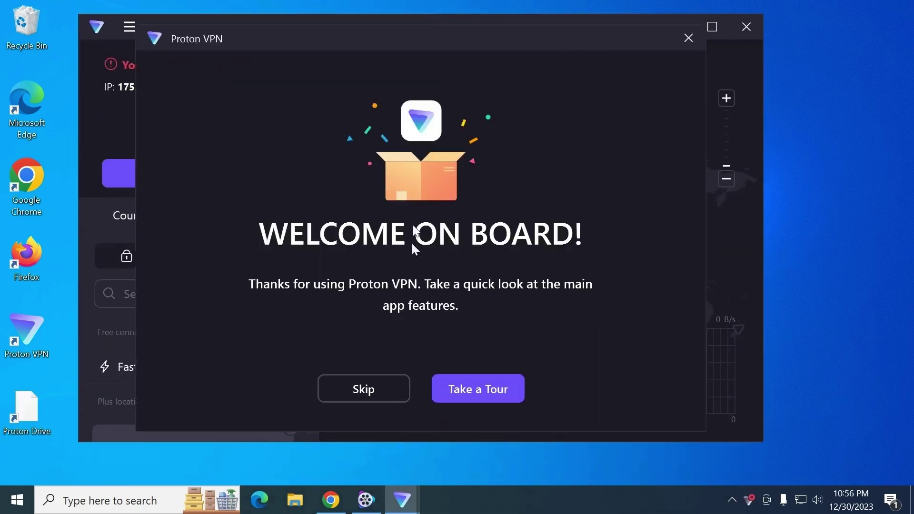
left_click(365, 391)
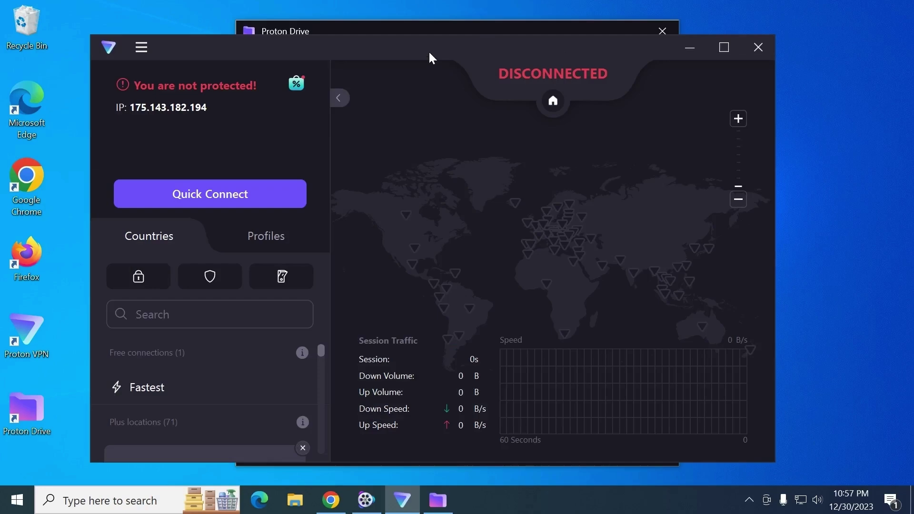
left_click_drag(429, 57, 436, 38)
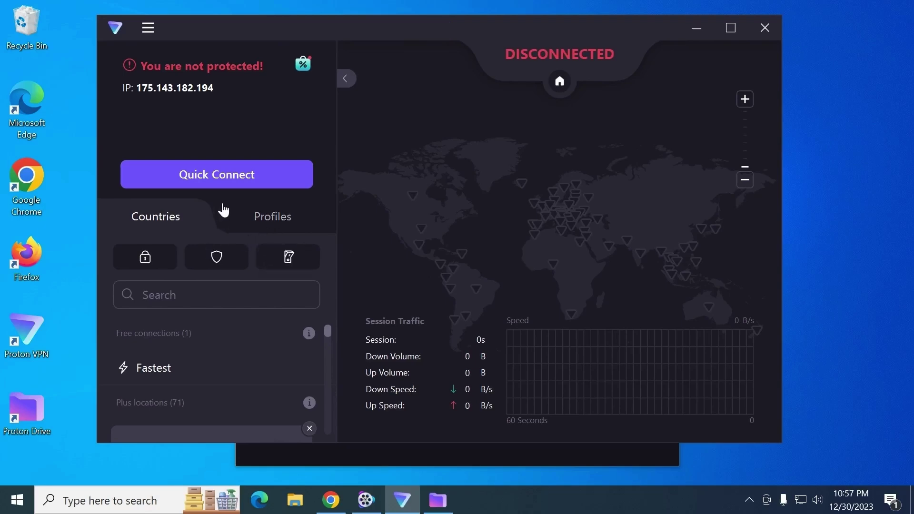
left_click(242, 183)
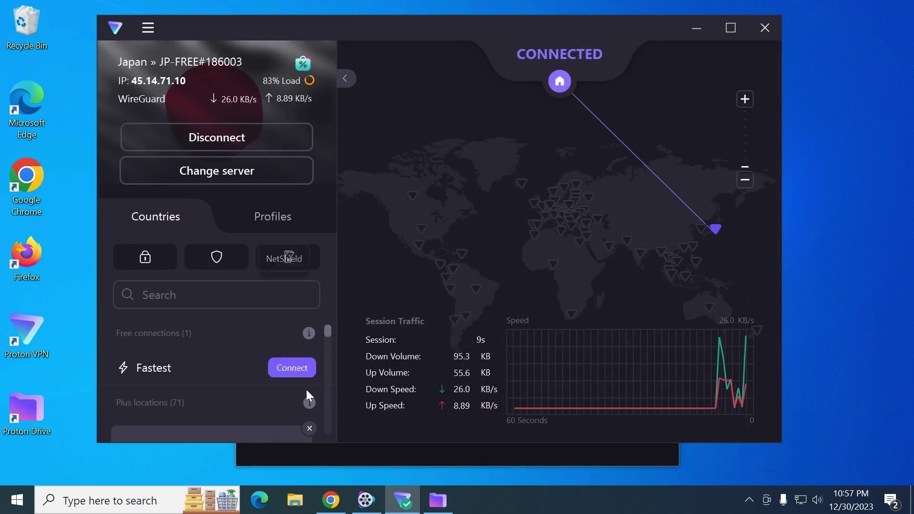
left_click(331, 486)
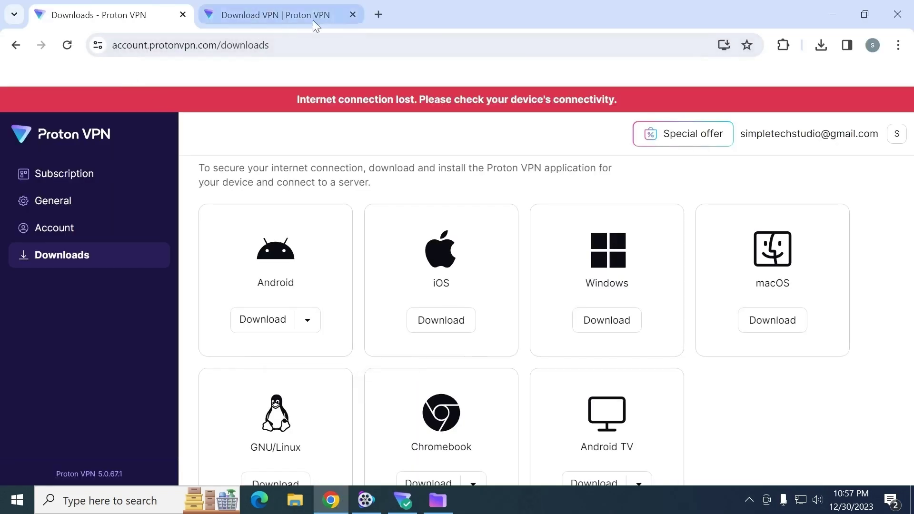
left_click(377, 15)
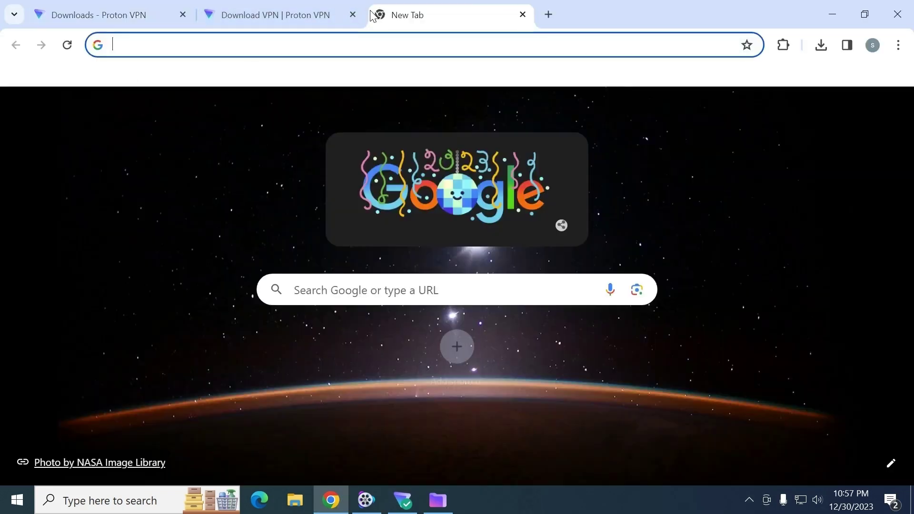
type("www.")
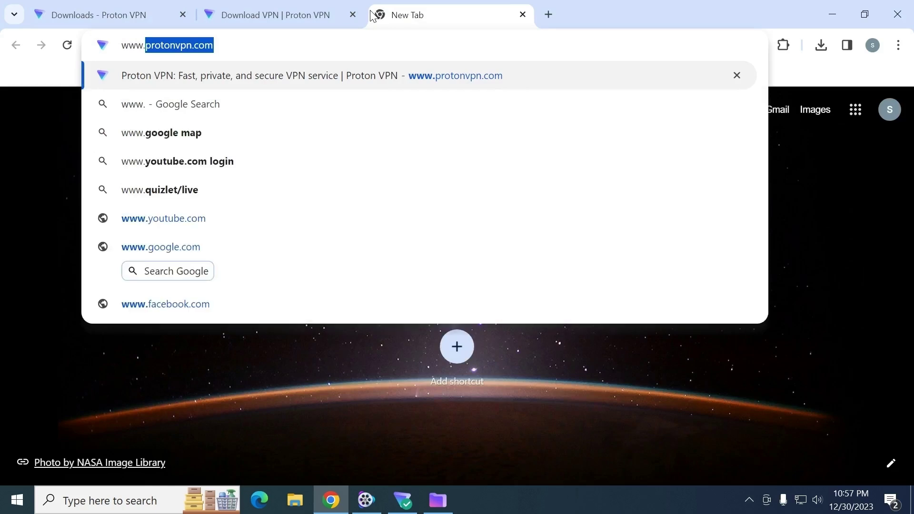
type("ipi")
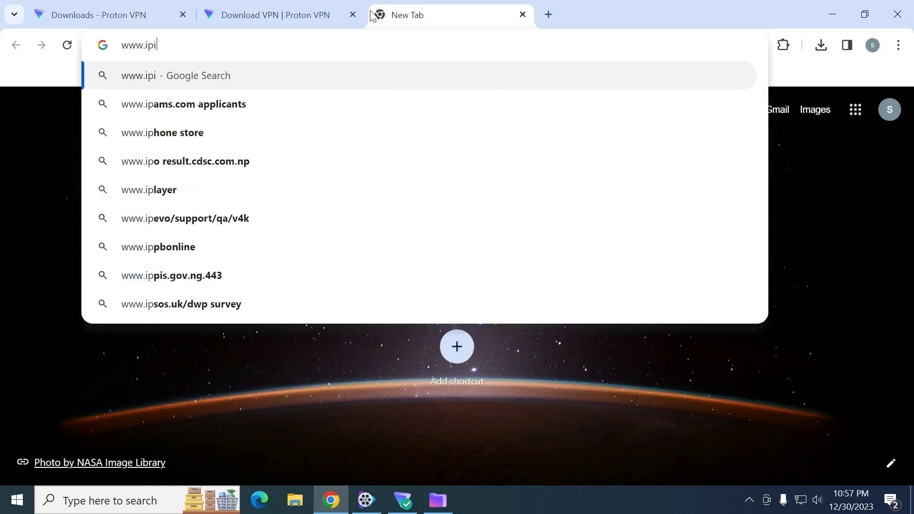
type("nfo.io")
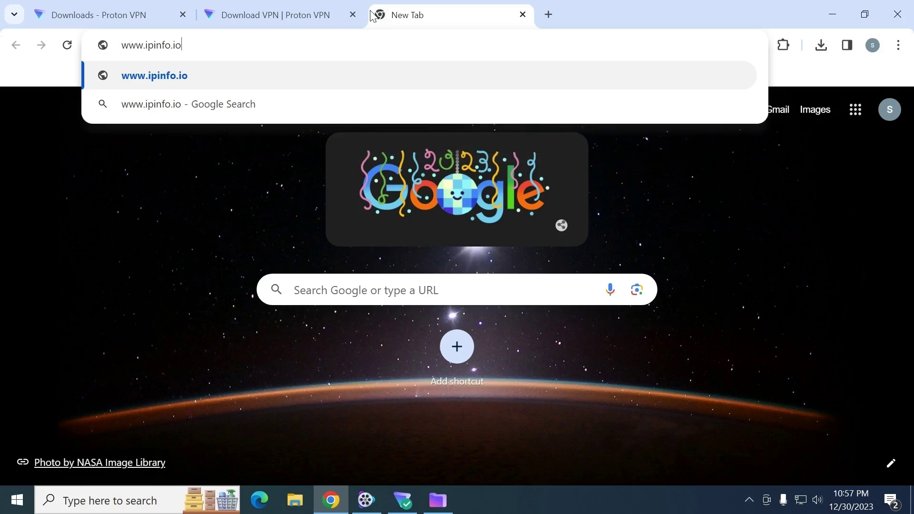
key("Return")
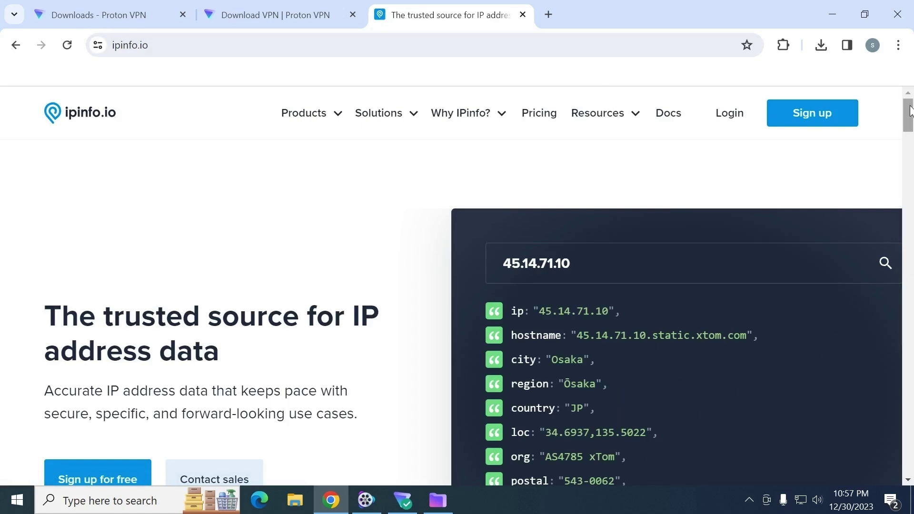
scroll(908, 121, "down", 1)
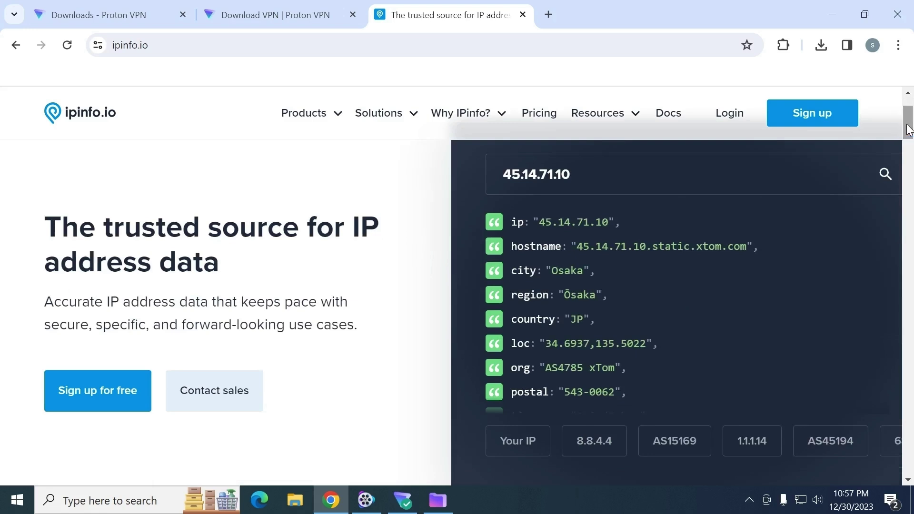
left_click_drag(604, 269, 506, 270)
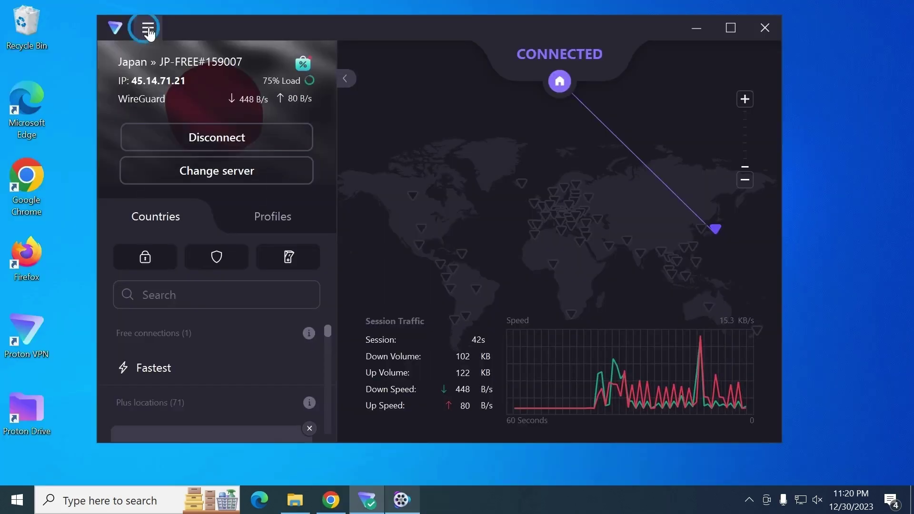
- View the Protocol options in Connection settings, then read the free-connections info
left_click(148, 30)
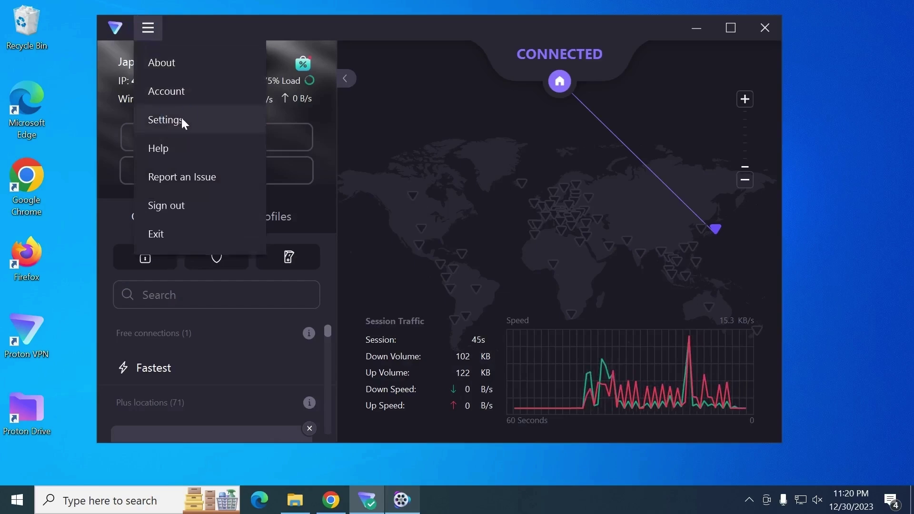
left_click(182, 118)
left_click(423, 123)
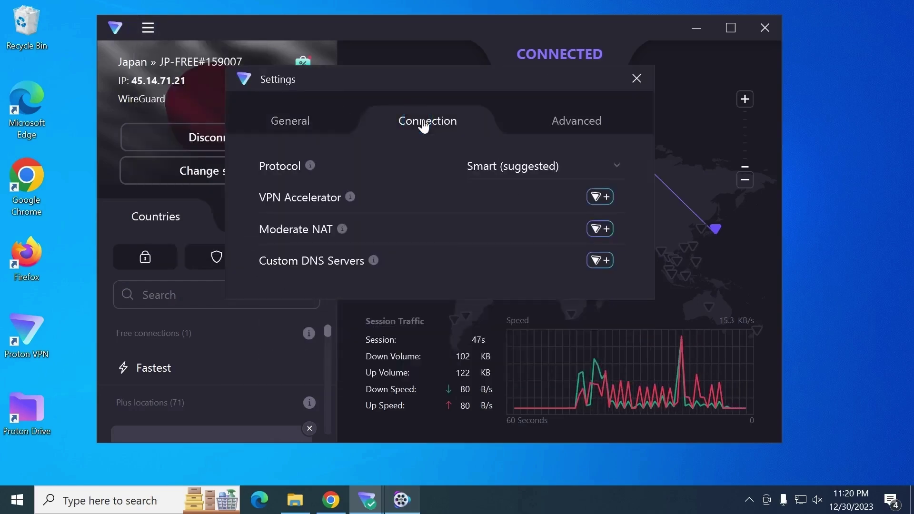
left_click(623, 174)
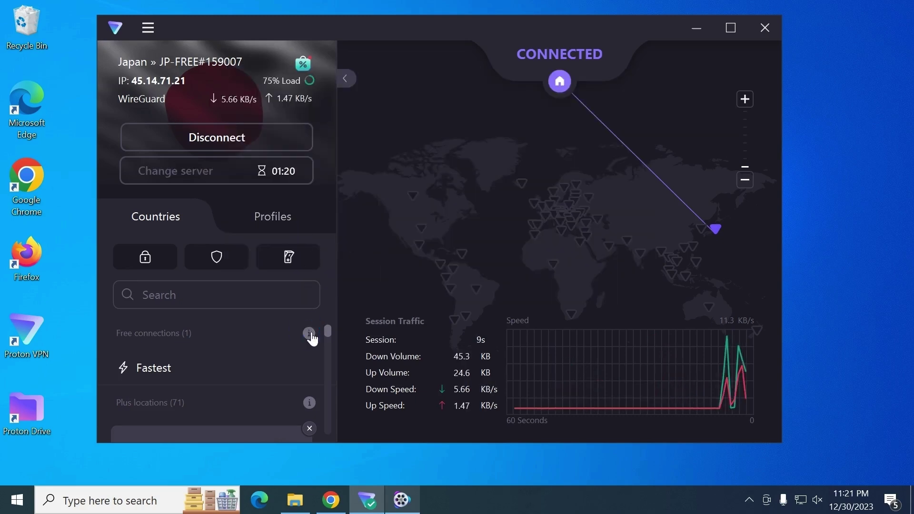
left_click(309, 333)
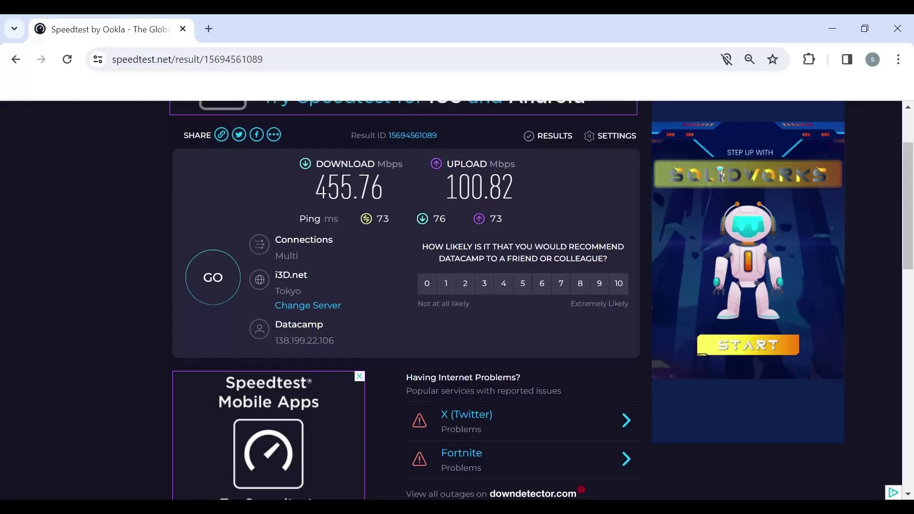
- Start a new speed test against the Tokyo server
left_click(210, 289)
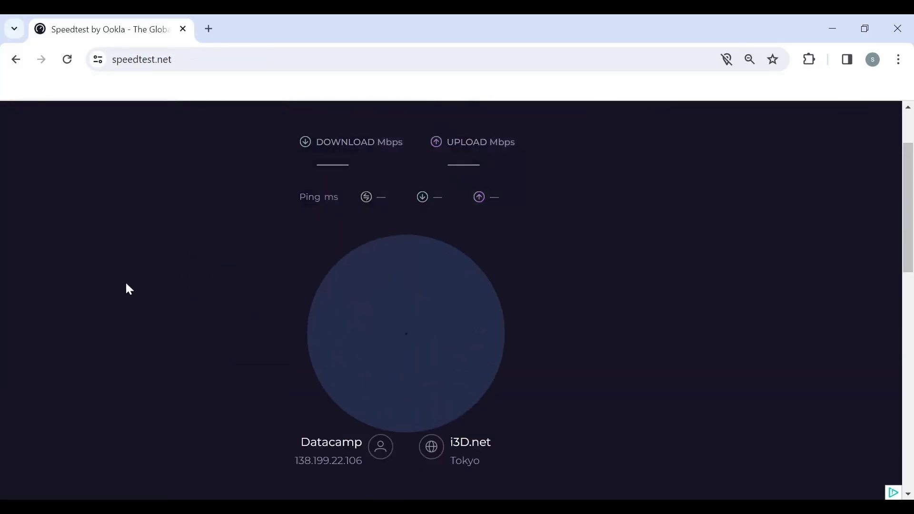
scroll(131, 289, "down", 1)
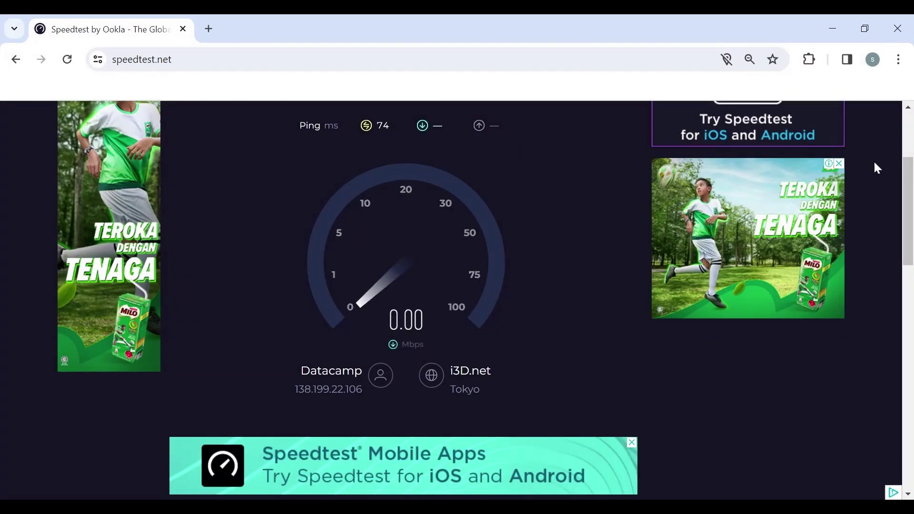
scroll(912, 169, "up", 1)
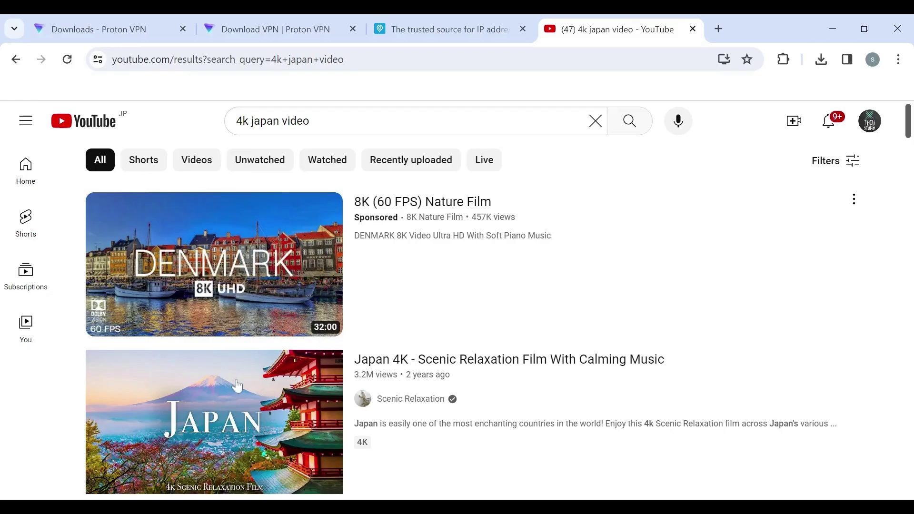
- Play 'Japan 4K - Scenic Relaxation Film' and turn on Stats for nerds
left_click(244, 374)
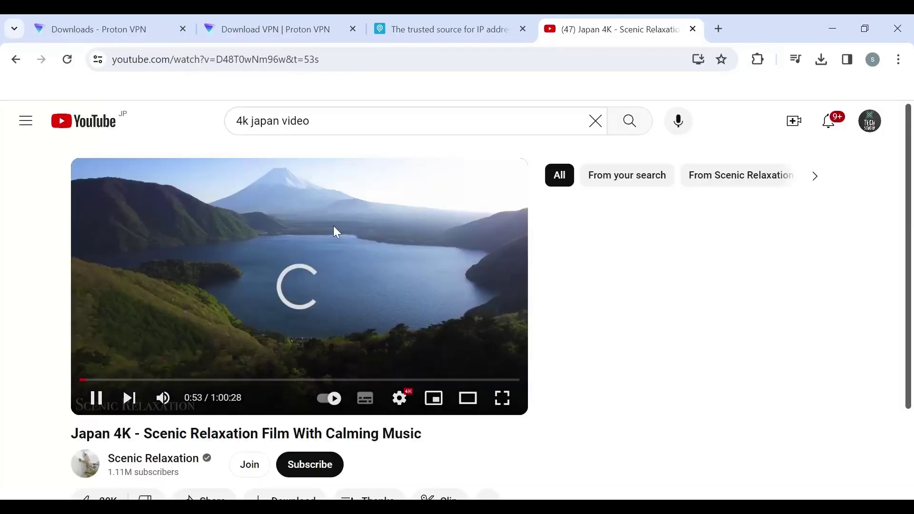
right_click(311, 228)
left_click(372, 418)
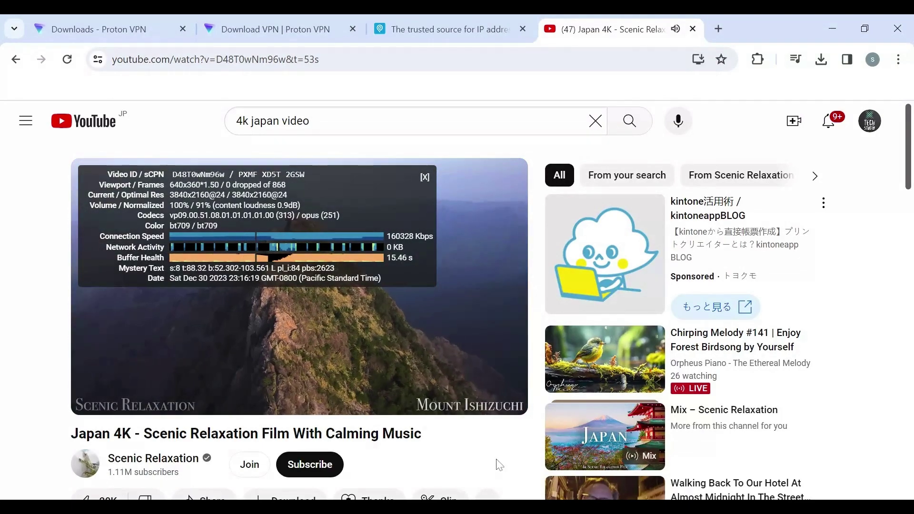
- Open fast.com in a new tab and highlight the 260 Mbps result
key("ctrl+w")
key("ctrl+t")
type("fas")
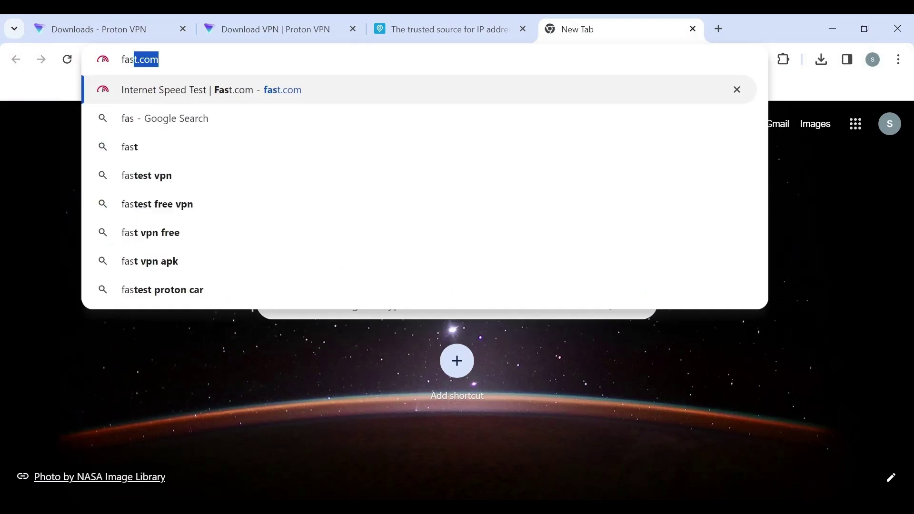
key("Return")
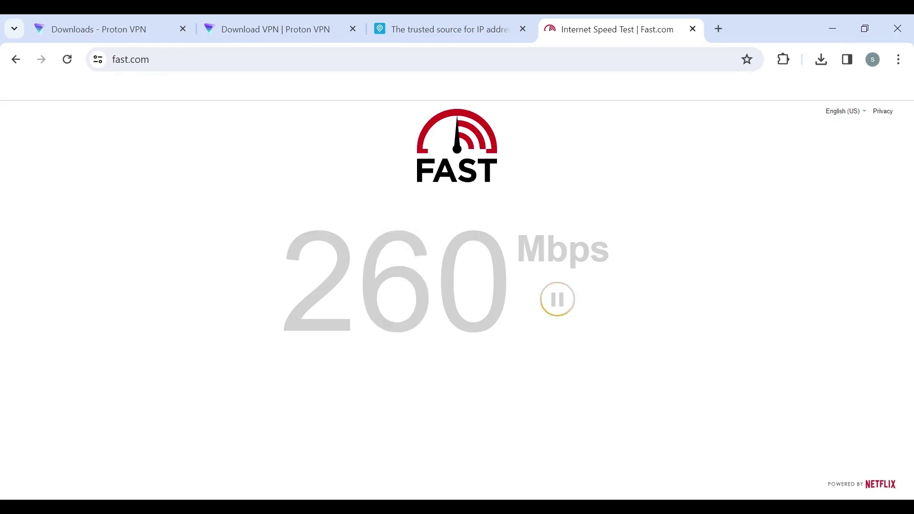
left_click_drag(281, 279, 512, 286)
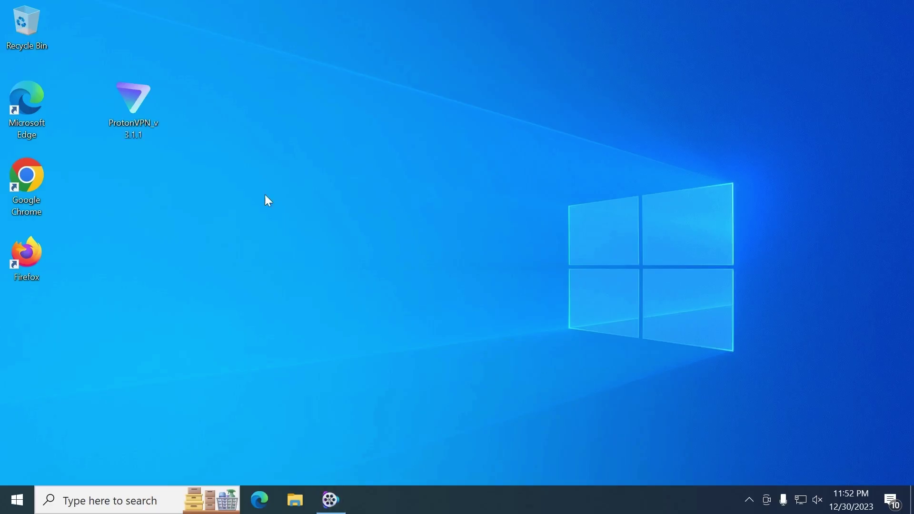
- Leave the ProtonVPN_v3.1.1 file name unchanged and open network settings from the taskbar
left_click(137, 138)
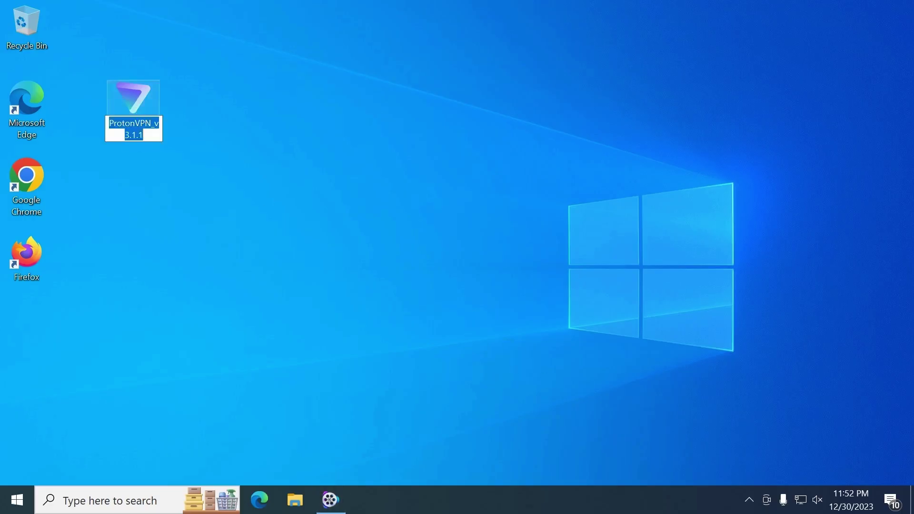
key("Return")
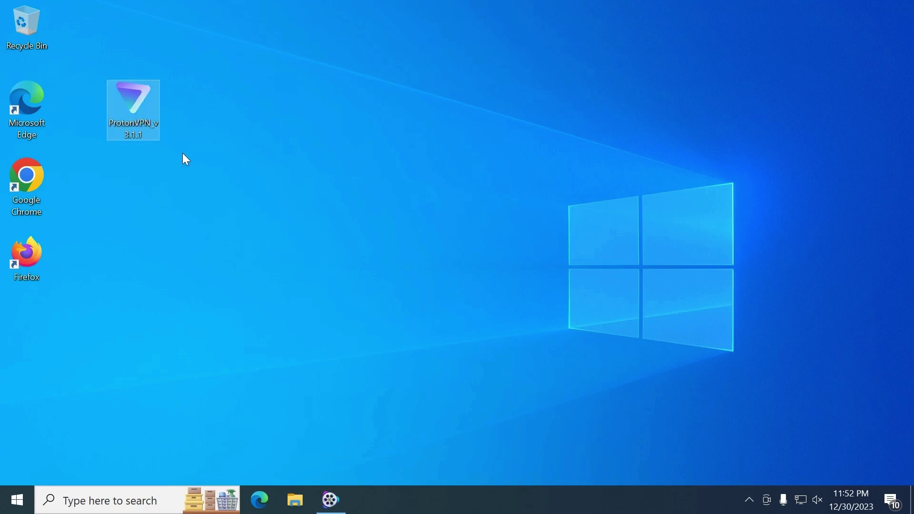
left_click(803, 499)
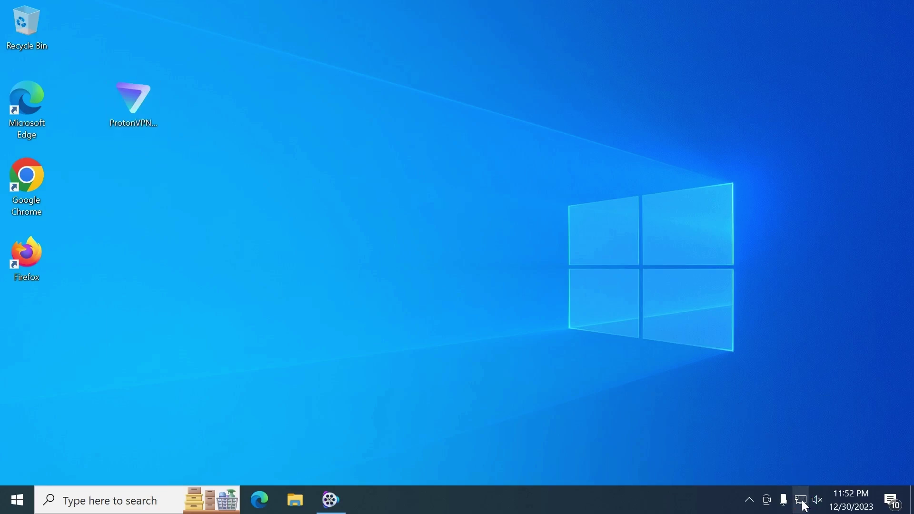
left_click(767, 457)
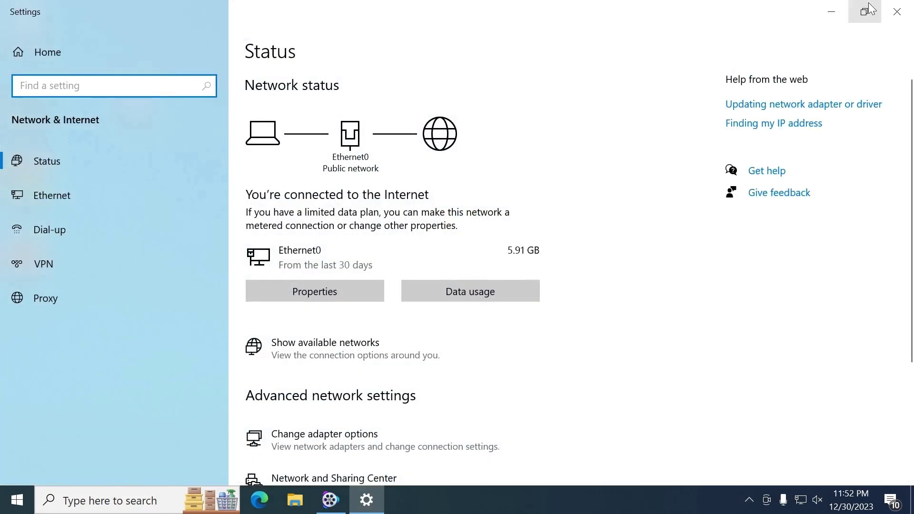
- Disable the Ethernet0 network adapter and move the Network Connections window aside
left_click(352, 434)
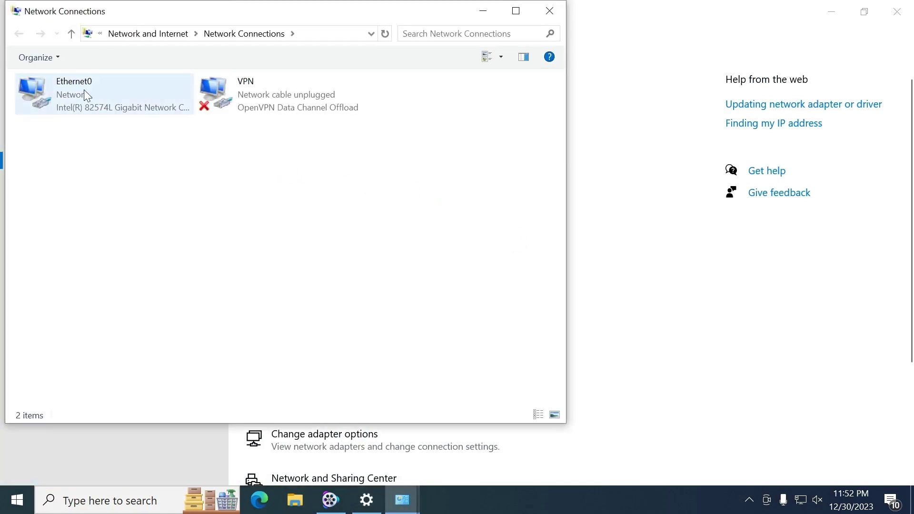
right_click(84, 90)
left_click(121, 101)
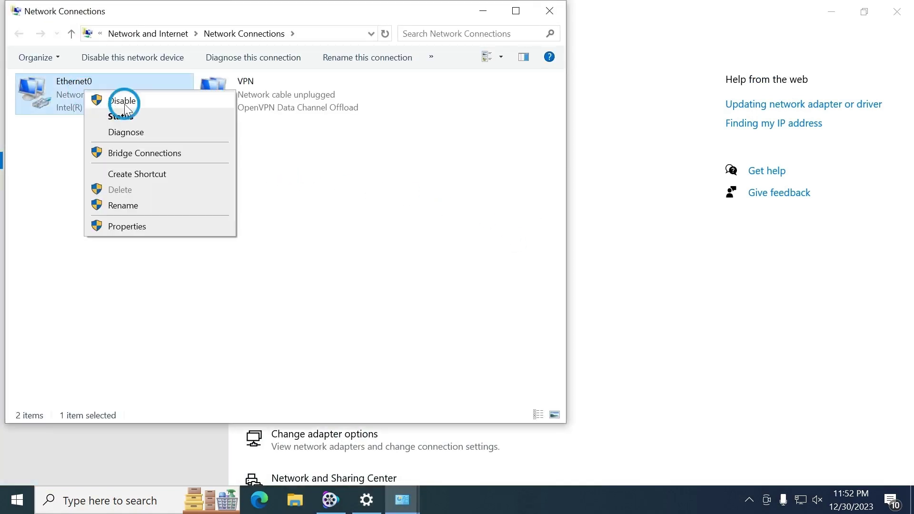
left_click(844, 12)
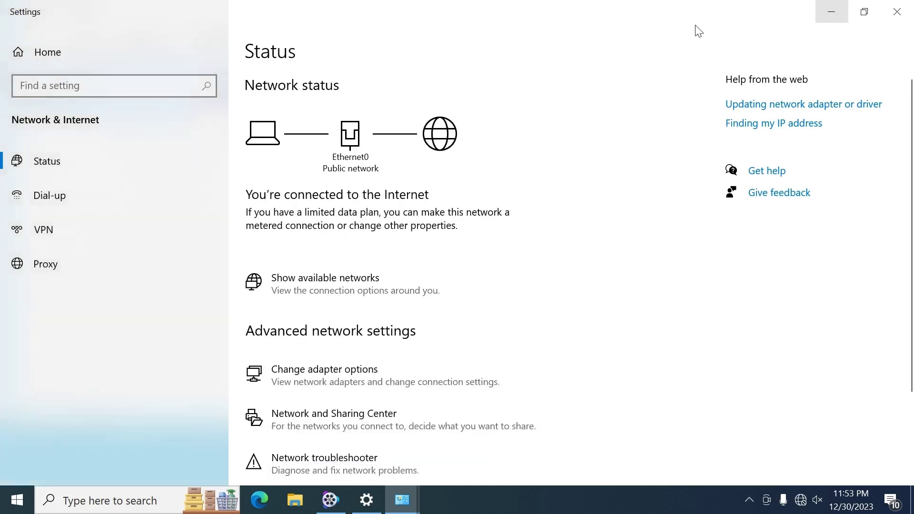
mouse_move(443, 26)
left_mouse_down()
mouse_move(698, 39)
mouse_move(665, 38)
left_mouse_up()
- Close the duplicate Network Connections window and start the Proton VPN installer with the default language
left_click(547, 14)
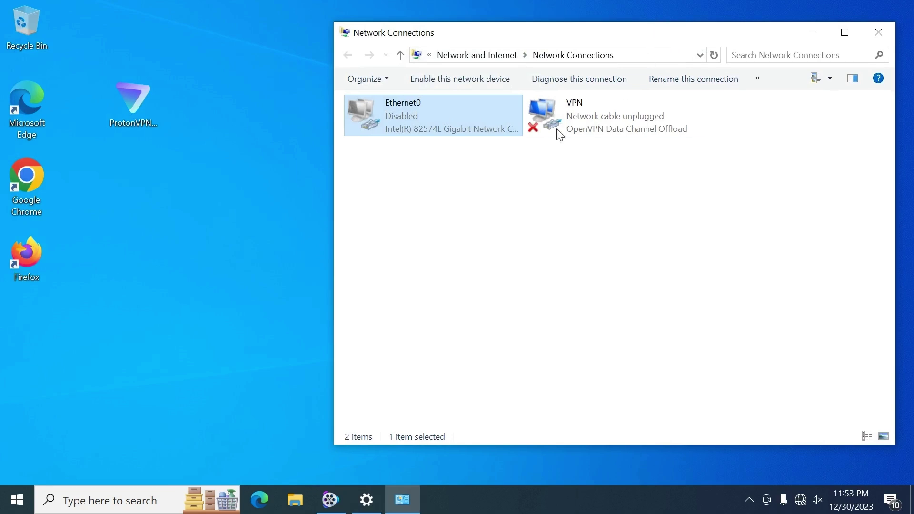
double_click(131, 103)
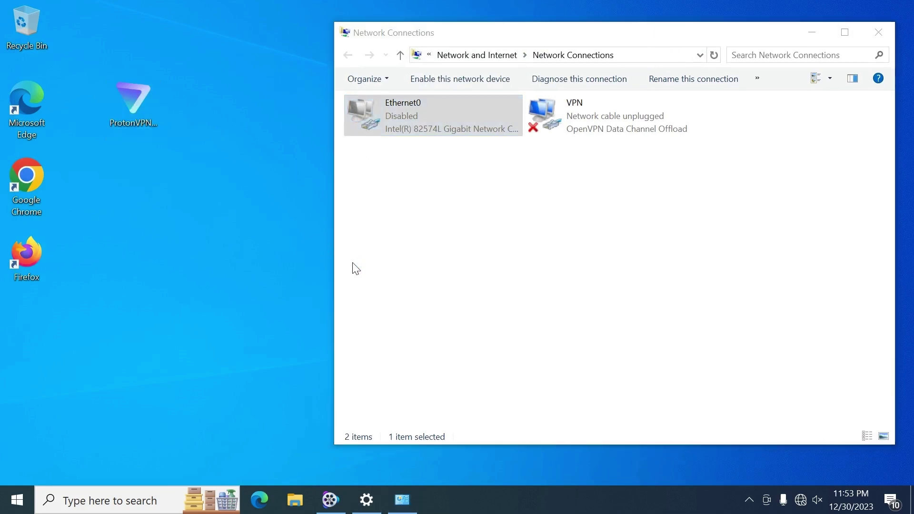
left_click(487, 284)
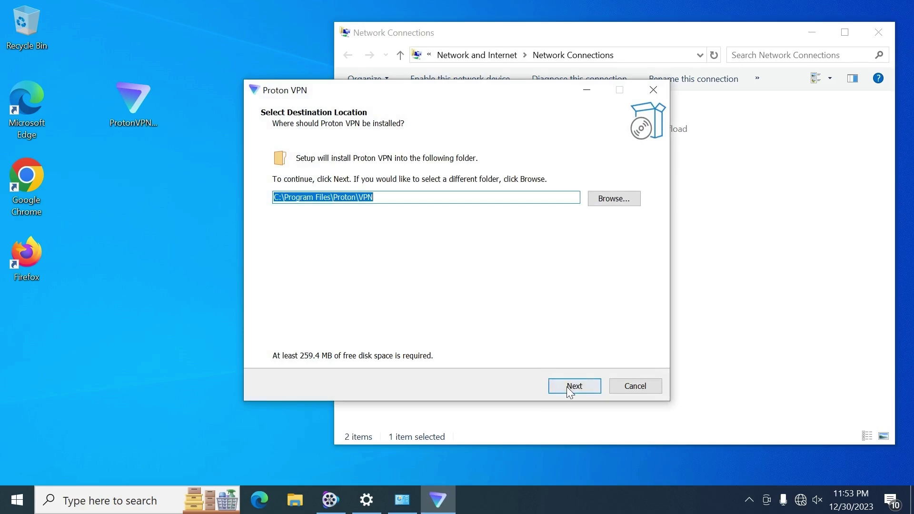
- Install Proton VPN 3.1.1 into the default Program Files folder, keeping Network Connections off to the right
left_click(568, 387)
left_click(568, 386)
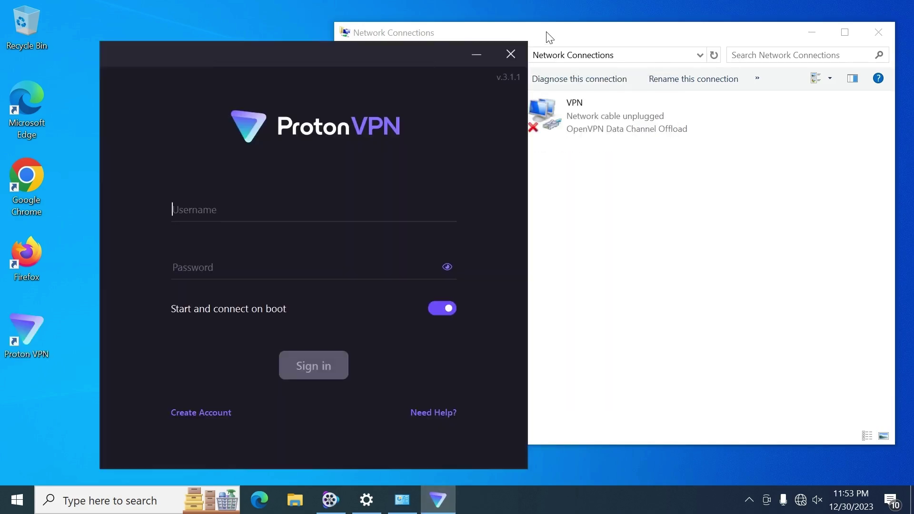
left_click_drag(549, 37, 744, 50)
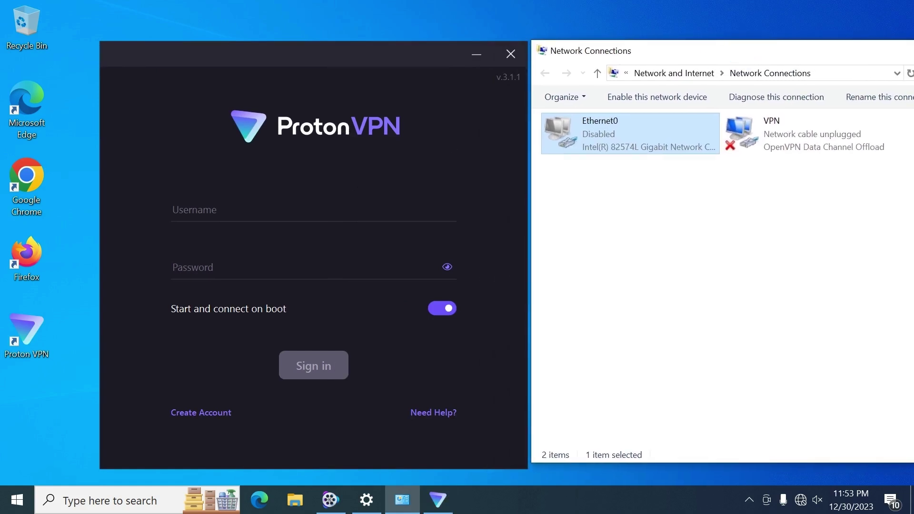
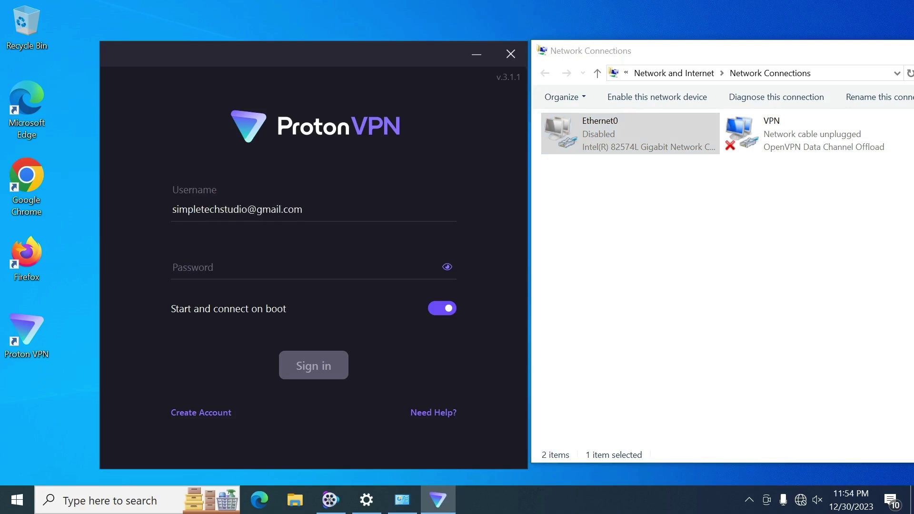
type("a")
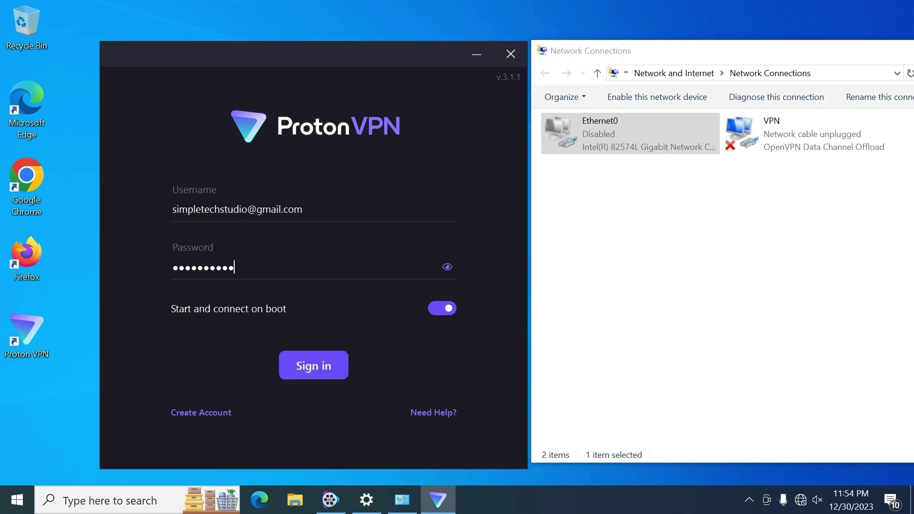
- Re-enable the Ethernet0 adapter and submit the entered Proton VPN credentials
right_click(593, 138)
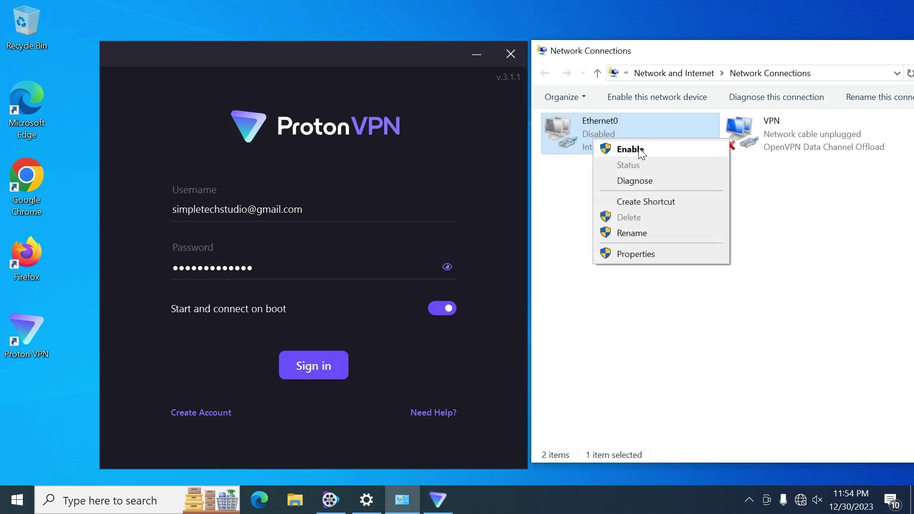
left_click(629, 149)
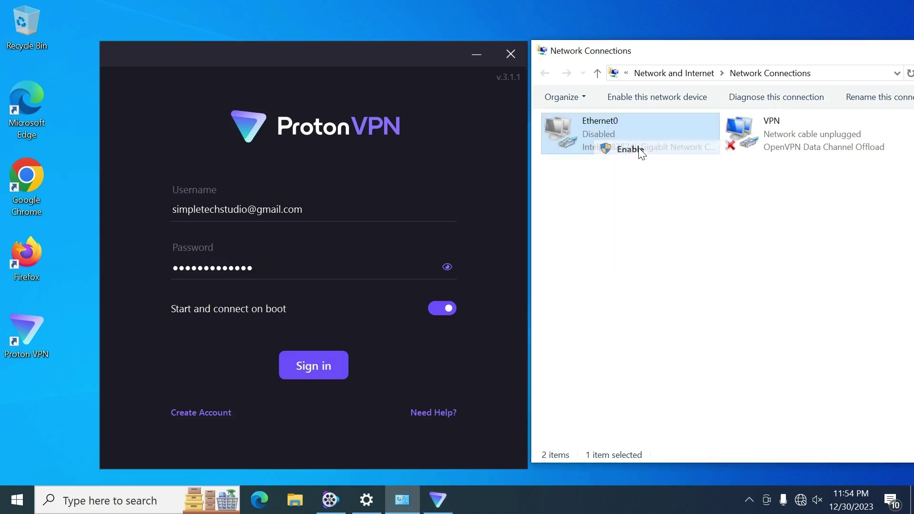
left_click(314, 374)
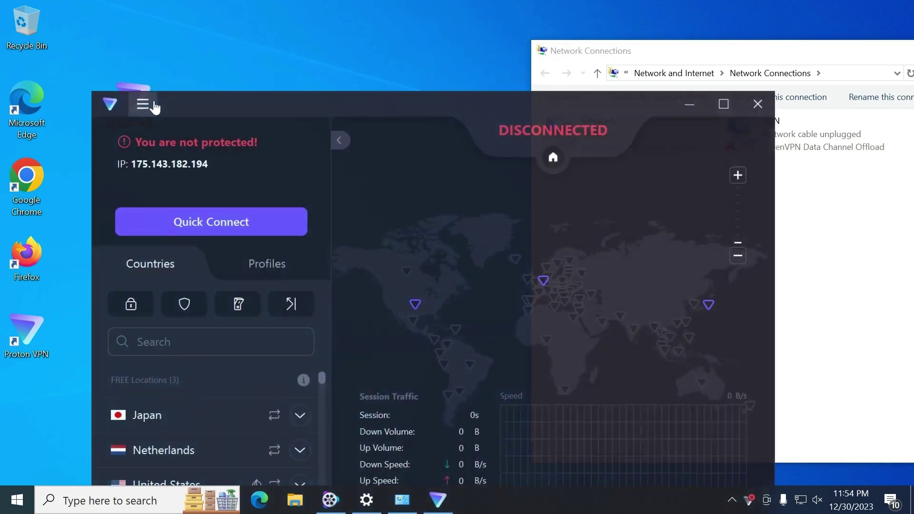
- Skip the Proton VPN welcome introduction
left_click(141, 104)
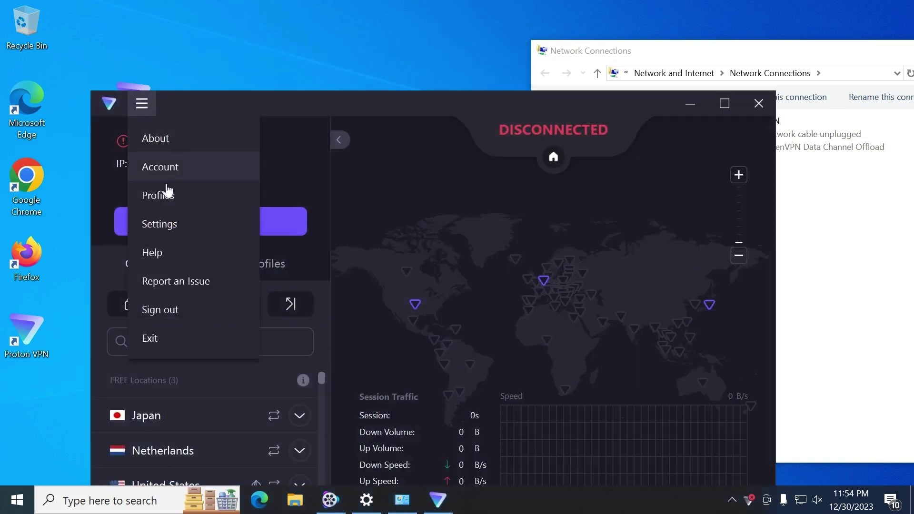
left_click(377, 443)
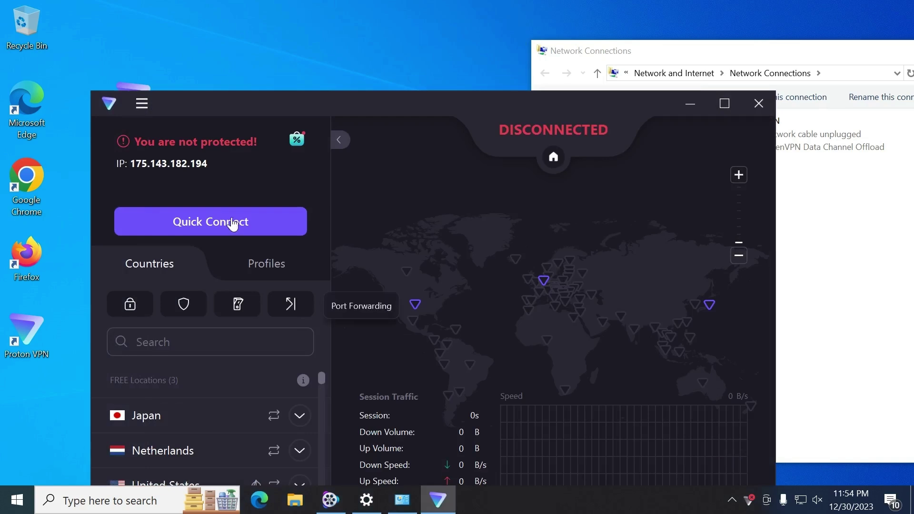
left_click(143, 106)
- Turn off Automatic updates, Connect on app start and Show Notifications, then maximize the app
left_click(179, 227)
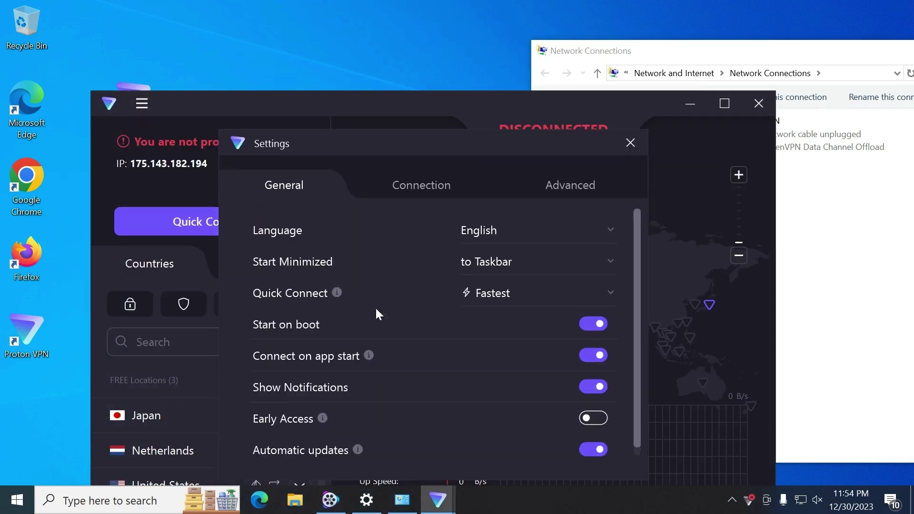
left_click(591, 451)
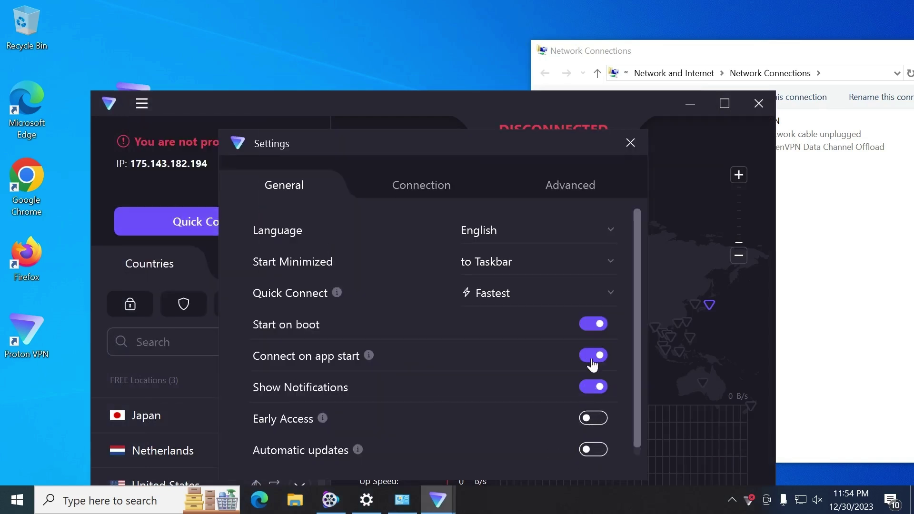
left_click(591, 356)
left_click(593, 387)
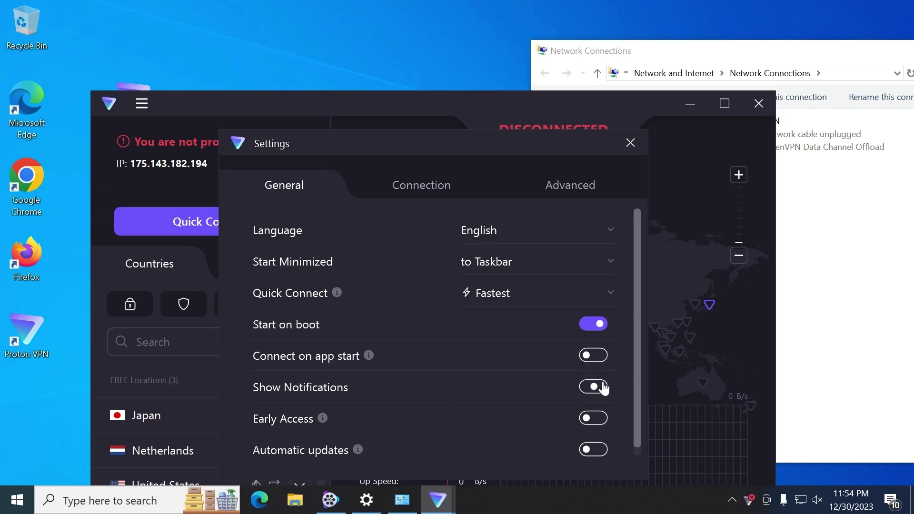
left_click_drag(635, 364, 634, 373)
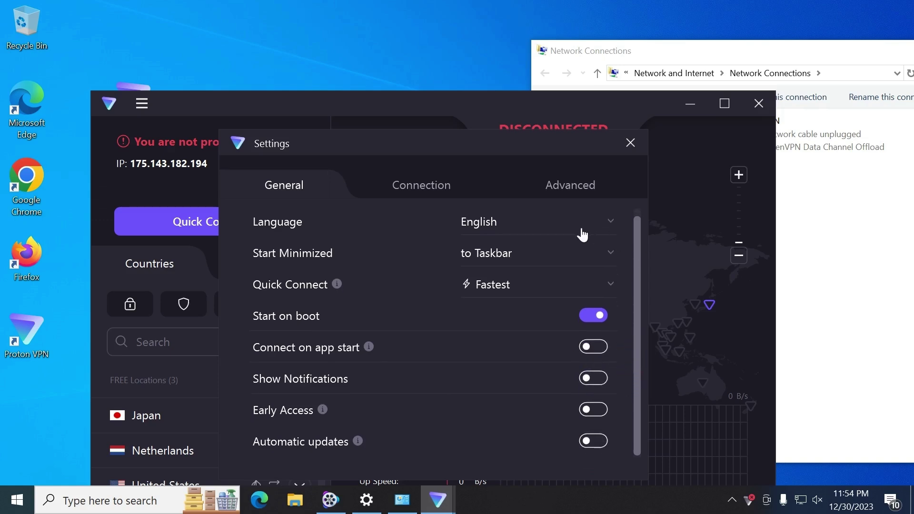
left_click(631, 143)
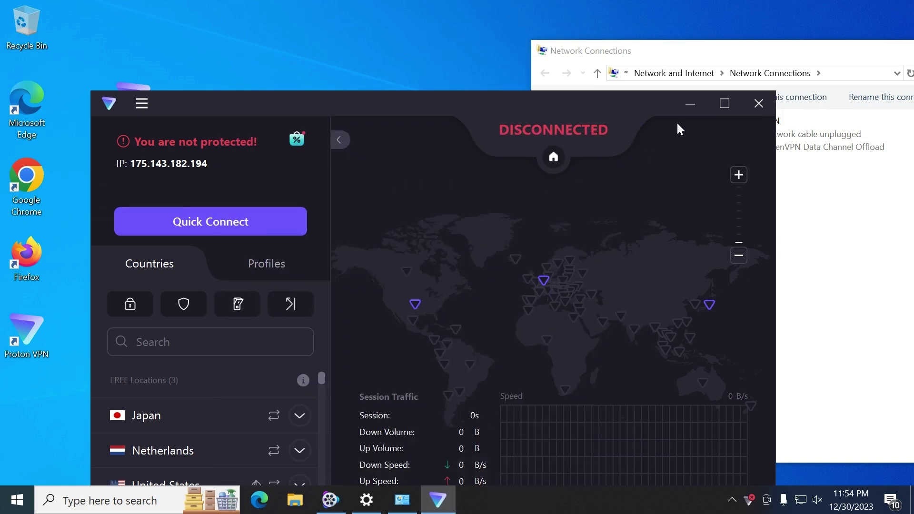
left_click(723, 104)
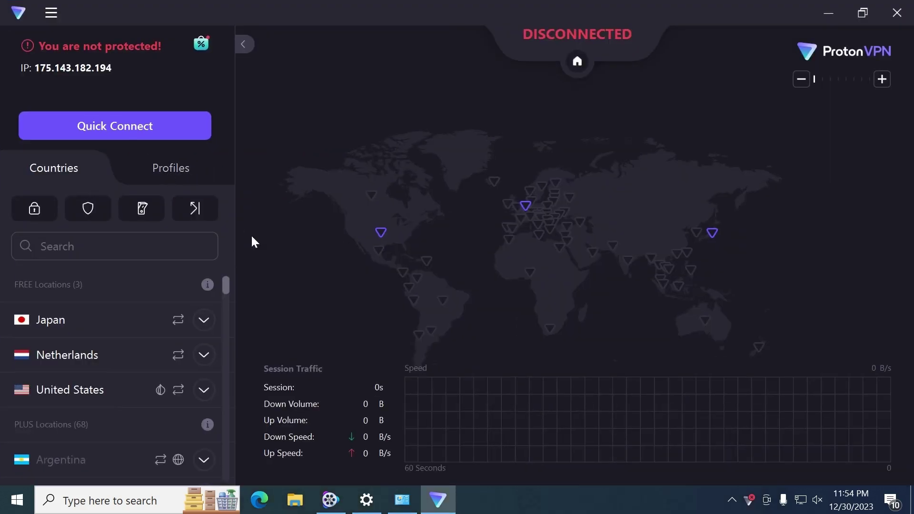
mouse_move(108, 355)
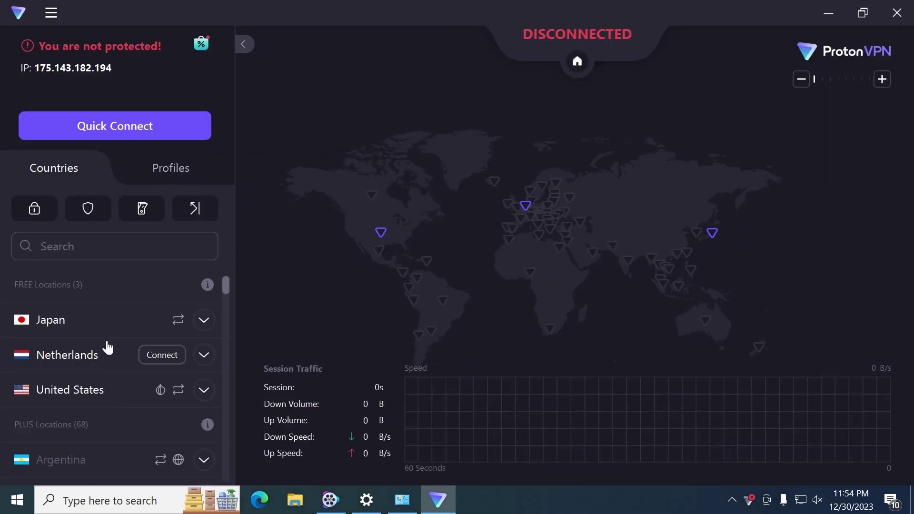
- Connect to the United States free server US-FREE#137154, then reopen Settings
left_click(204, 391)
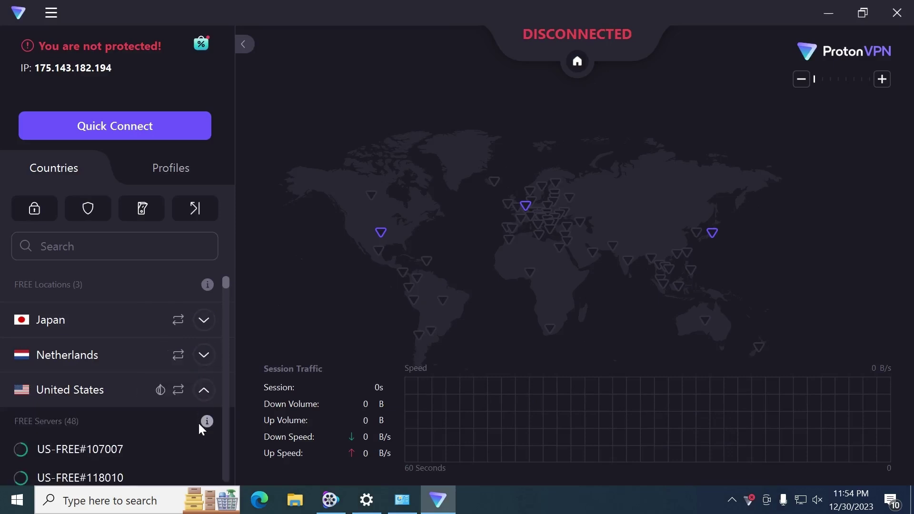
scroll(165, 438, "down", 3)
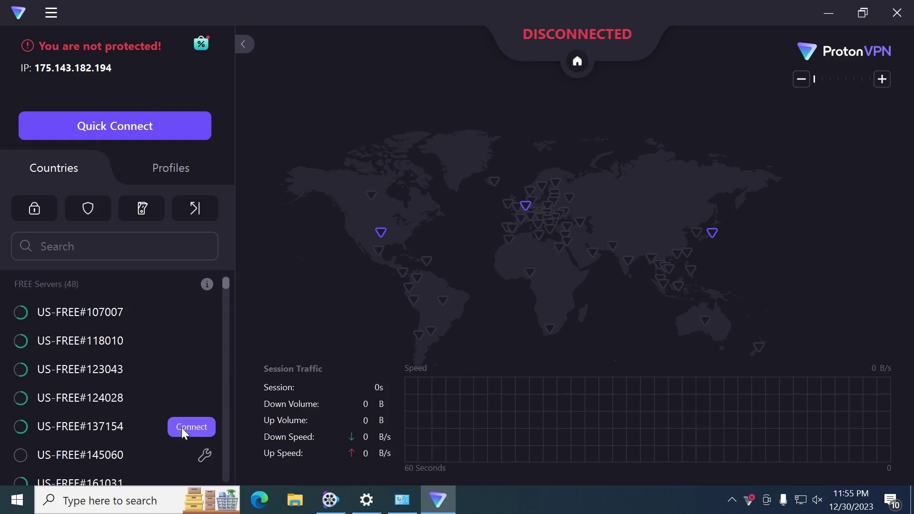
left_click(182, 427)
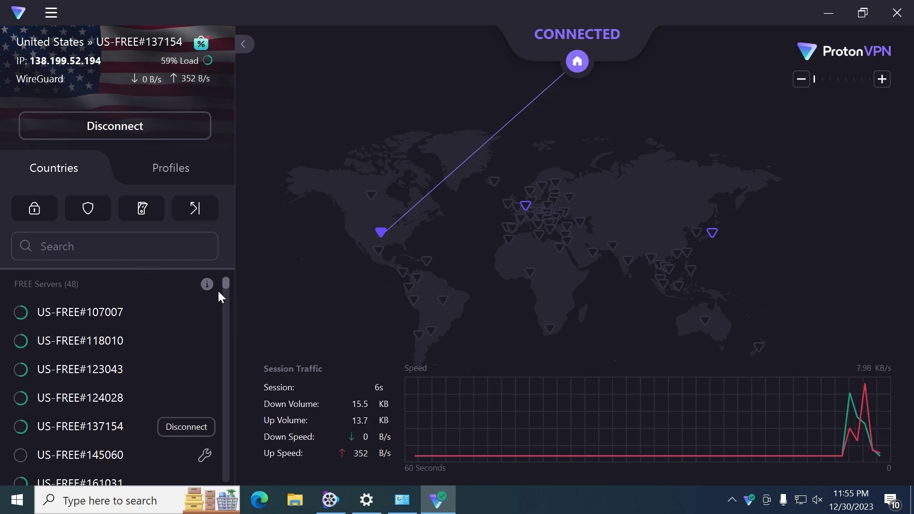
left_click_drag(225, 288, 225, 283)
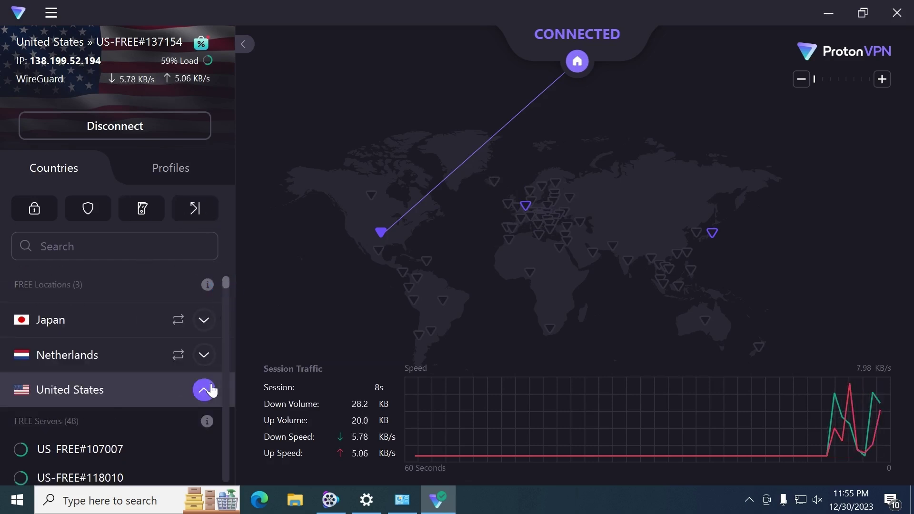
left_click(203, 389)
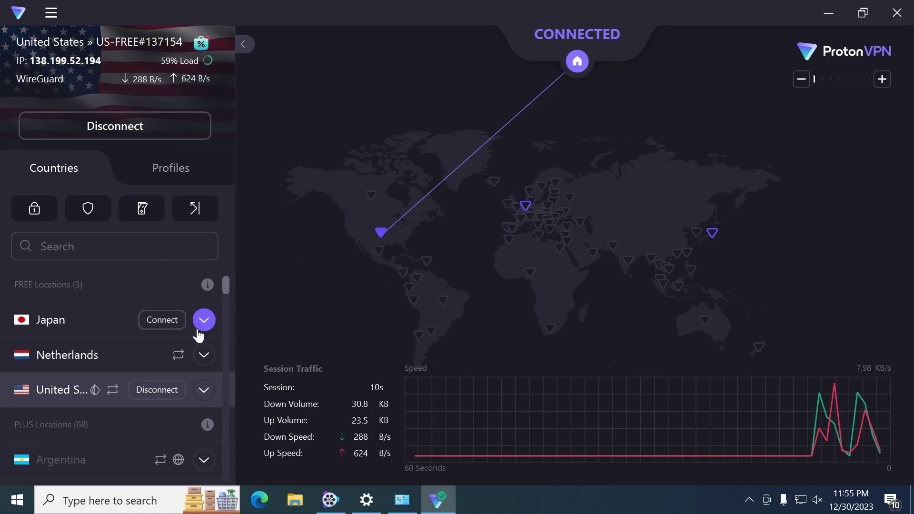
left_click(55, 23)
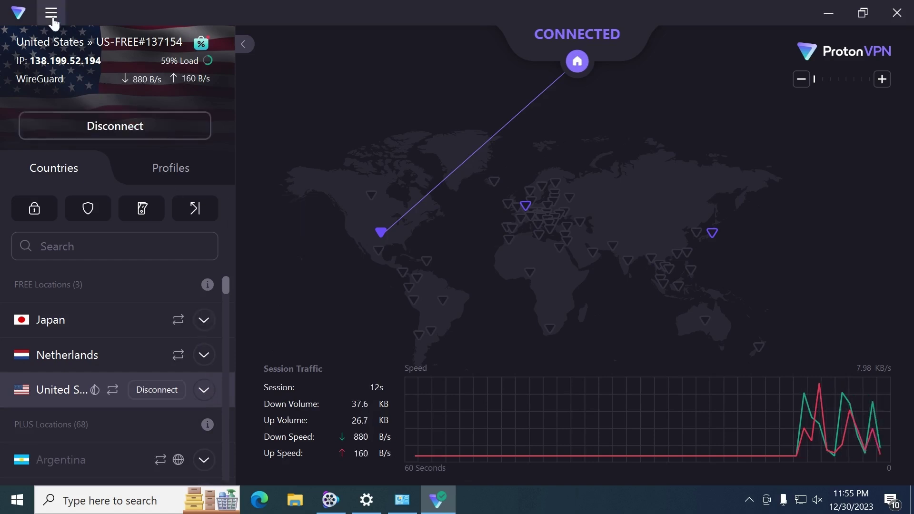
left_click(74, 130)
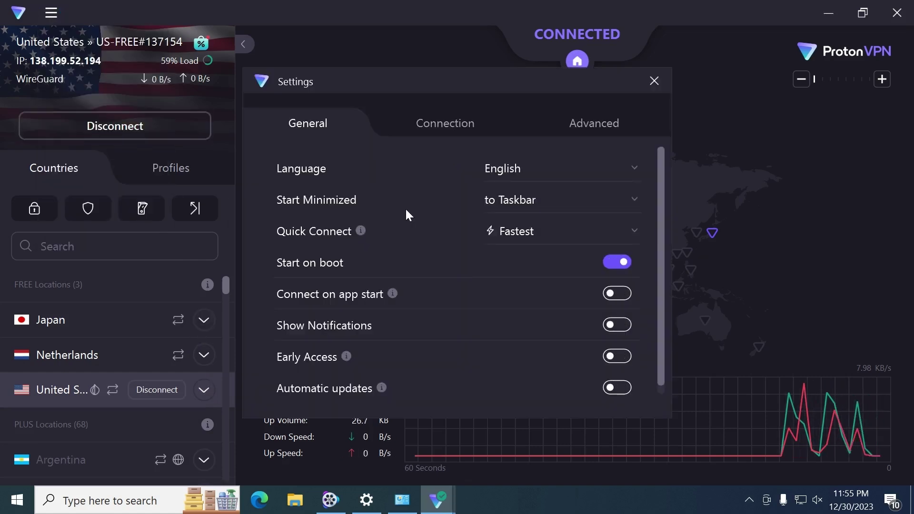